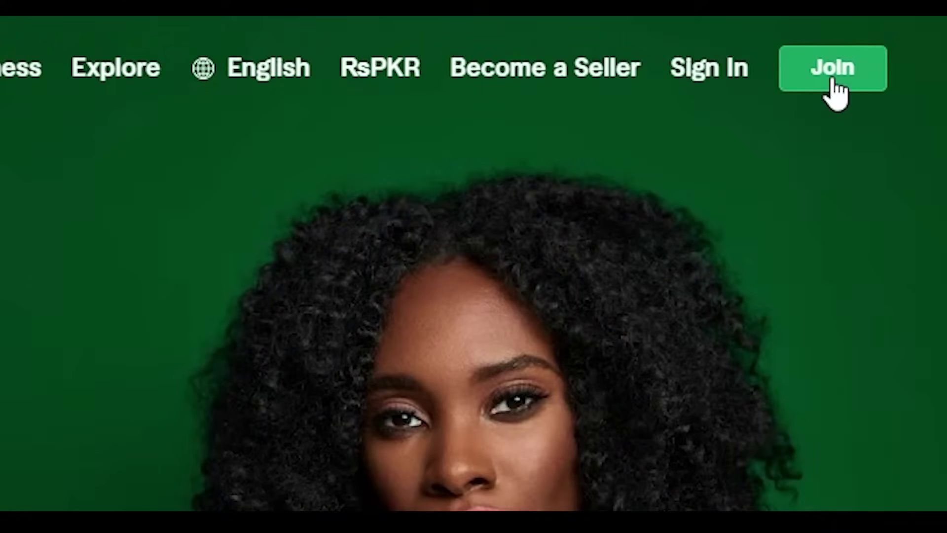
# - Sign up for a new Fiverr account from the Join button on the landing page
pyautogui.click(836, 93)
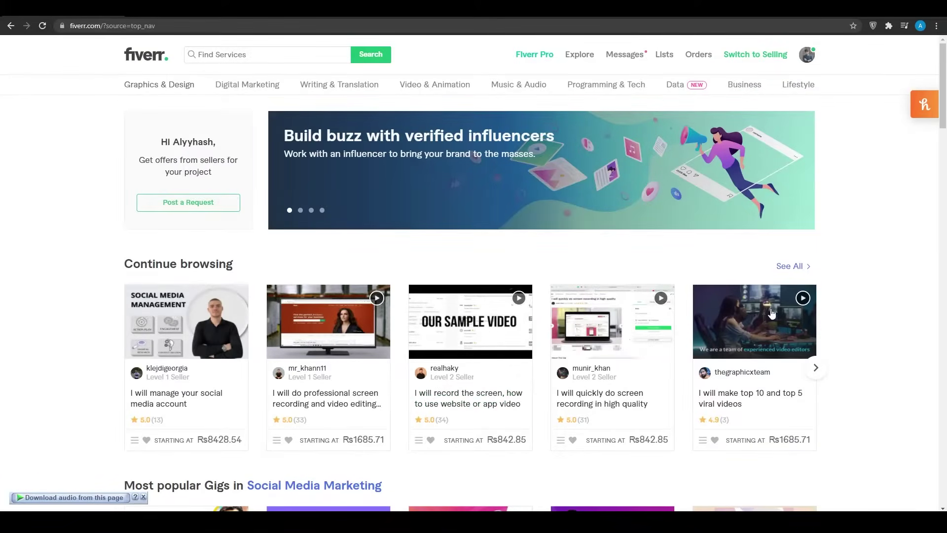
pyautogui.scroll(-6, 84, 242)
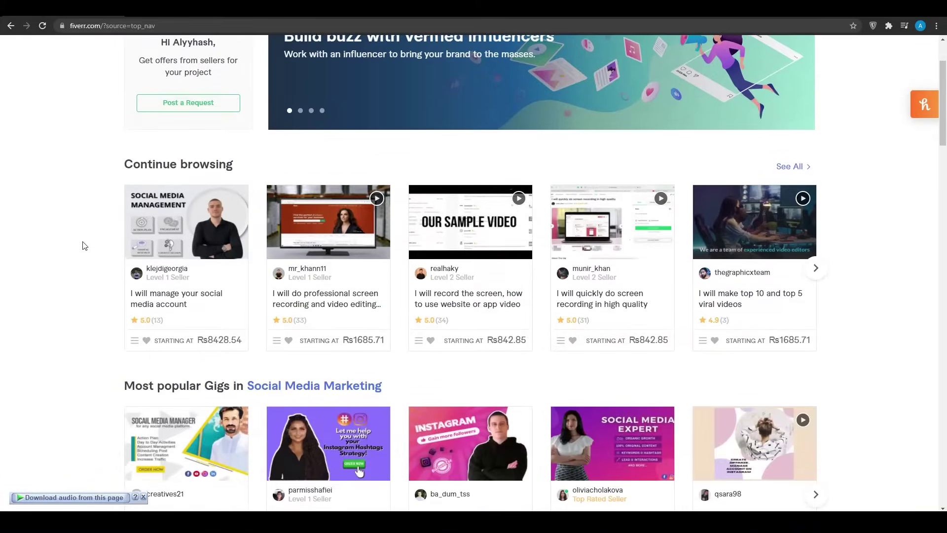
pyautogui.scroll(6, 49, 246)
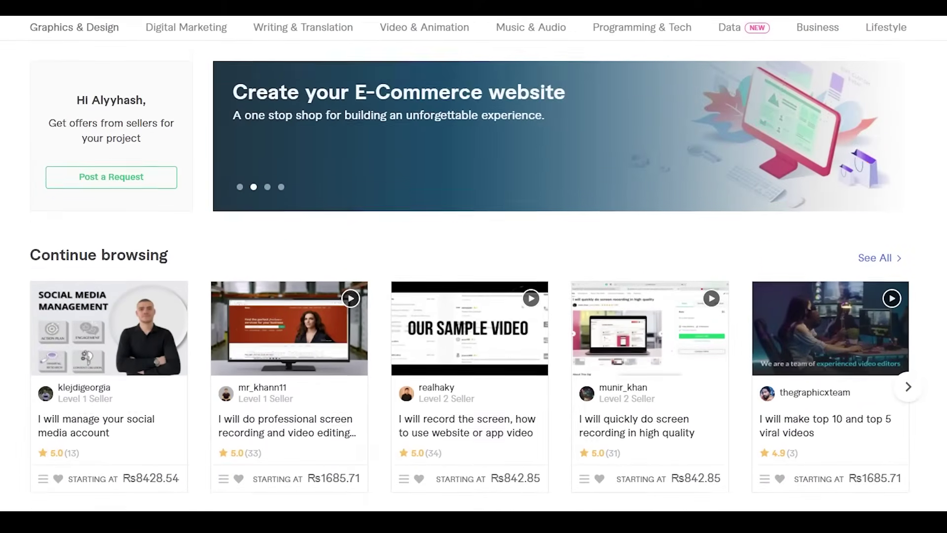
pyautogui.scroll(-15, 1, 247)
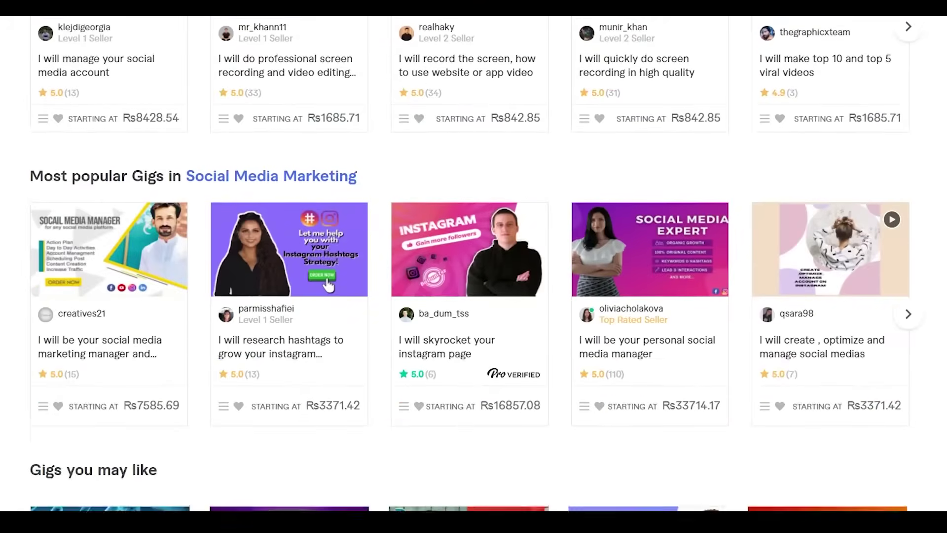
pyautogui.scroll(3, 1, 246)
pyautogui.scroll(15, 13, 247)
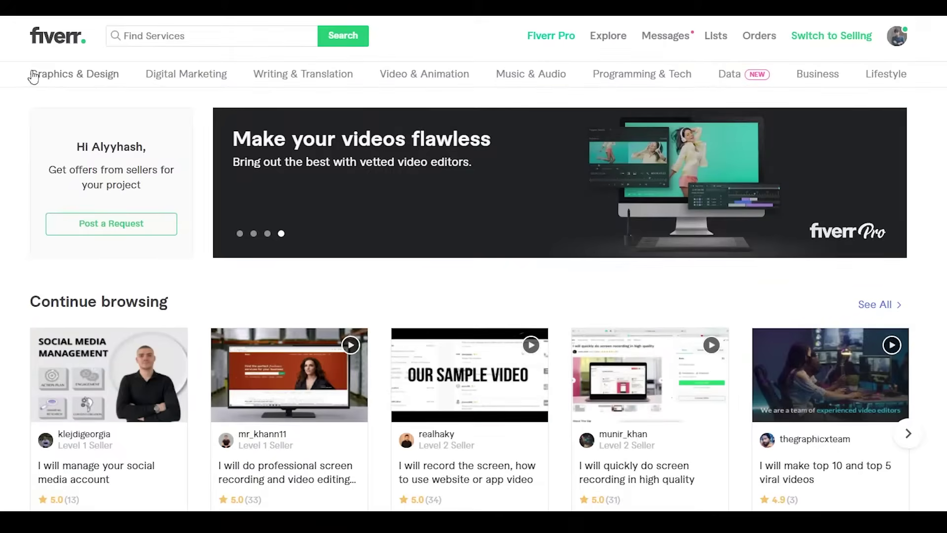
# - Browse the category menus and homepage, then bring up Recent Searches in the Find Services box
pyautogui.moveTo(74, 74)
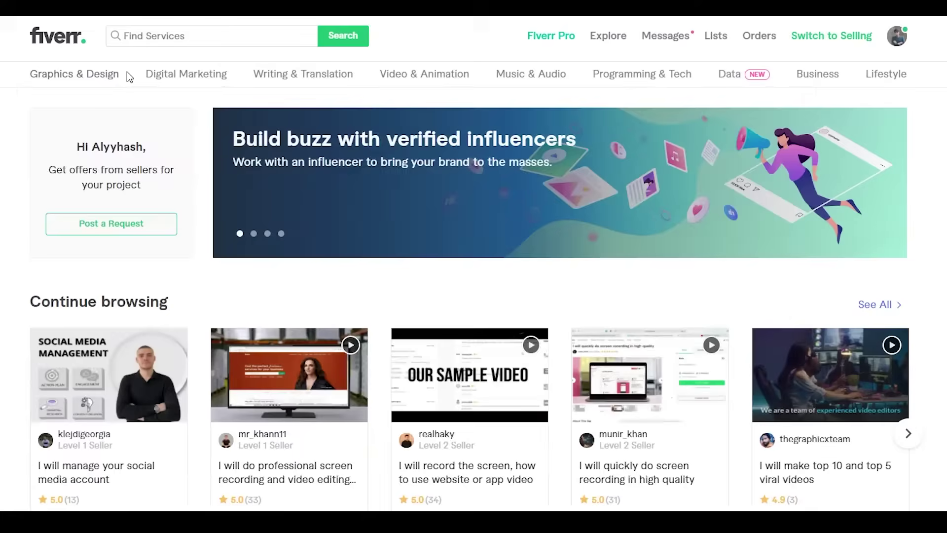
pyautogui.moveTo(206, 78)
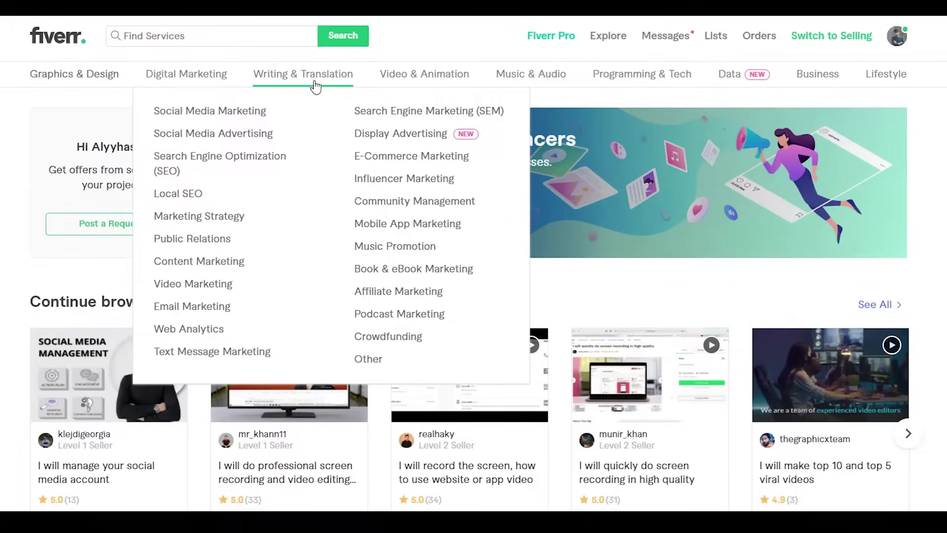
pyautogui.moveTo(391, 85)
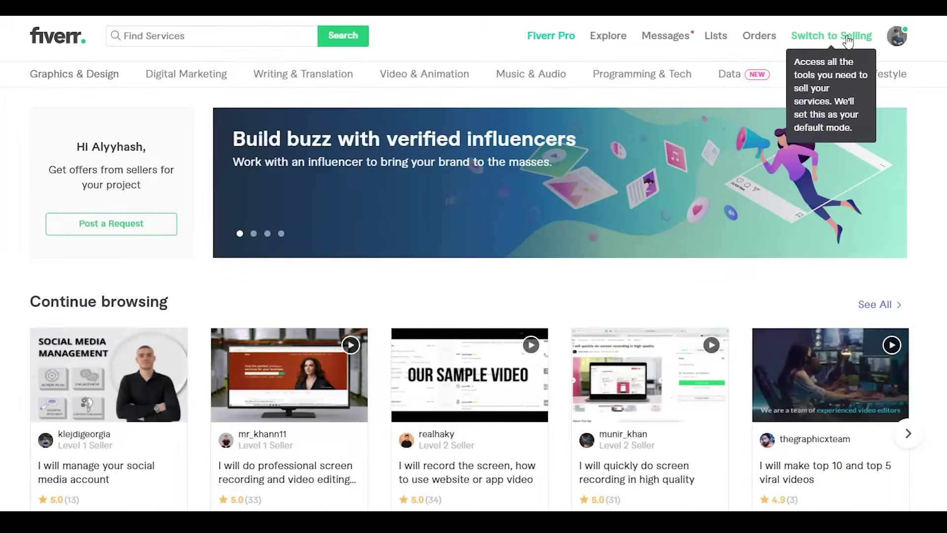
pyautogui.scroll(-4, 945, 149)
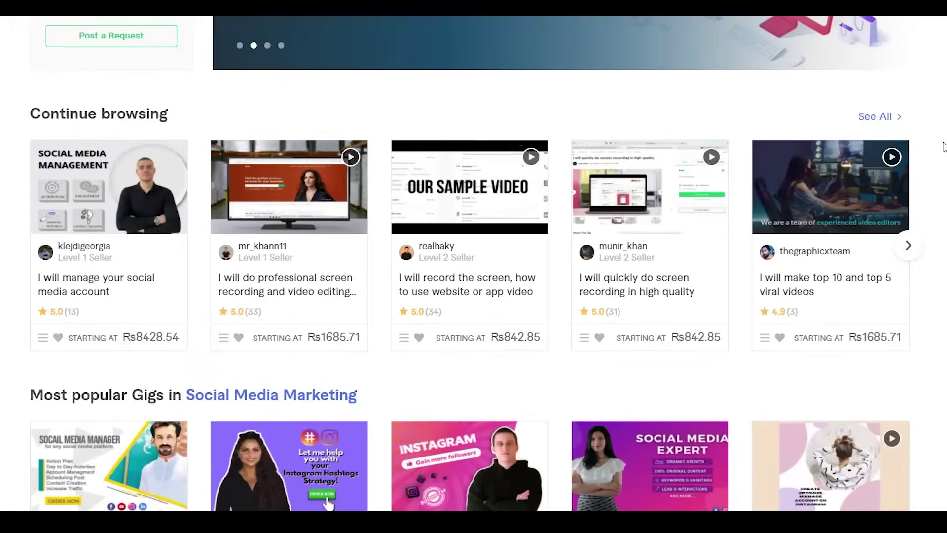
pyautogui.scroll(4, 945, 149)
pyautogui.scroll(-9, 945, 149)
pyautogui.scroll(-4, 945, 150)
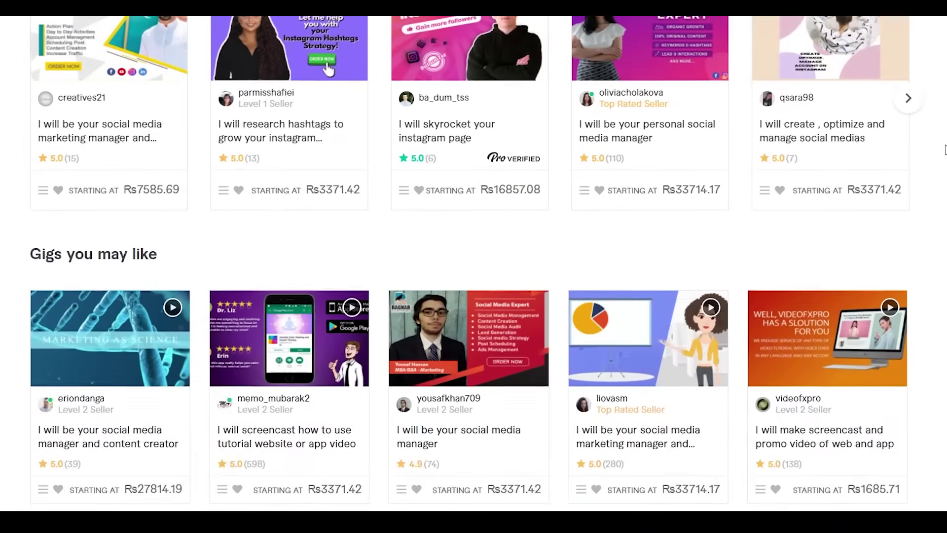
pyautogui.scroll(8, 945, 150)
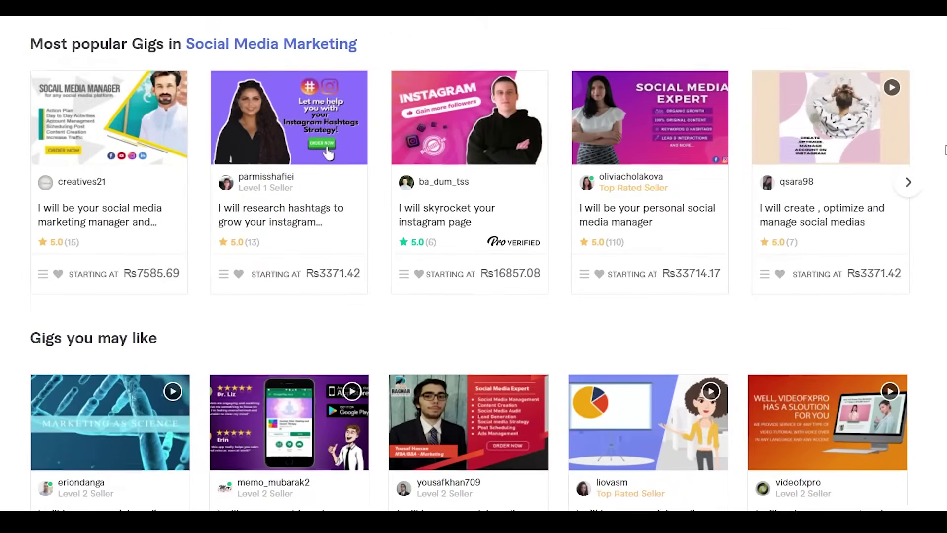
pyautogui.scroll(5, 2, 381)
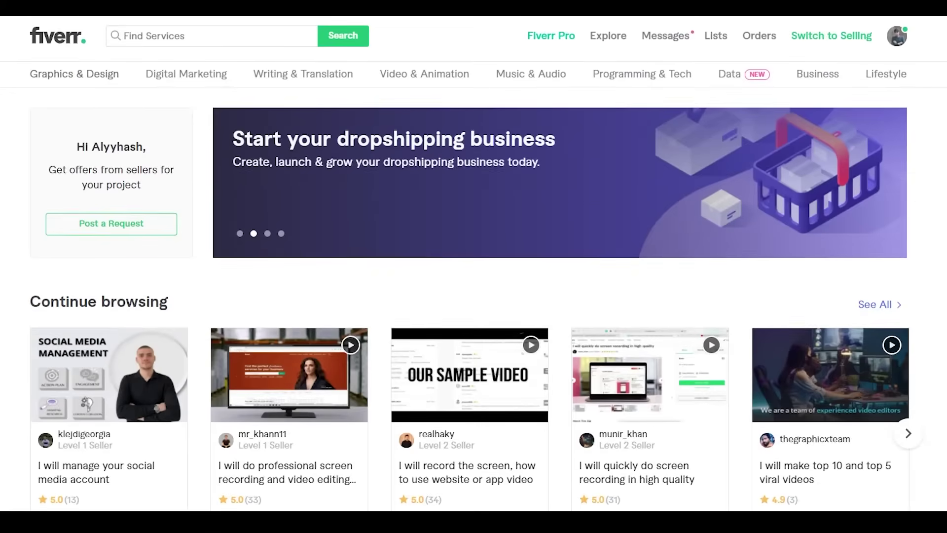
pyautogui.click(165, 32)
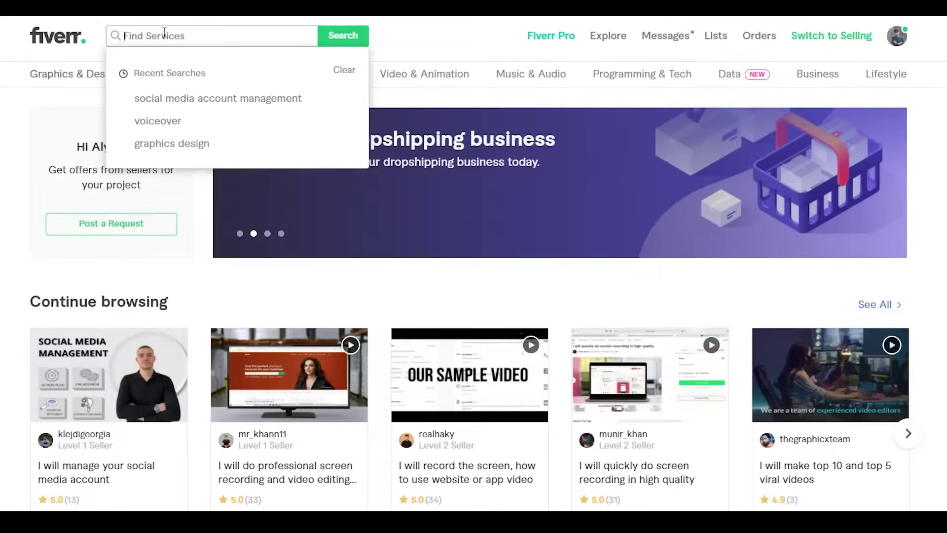
# - Rerun the recent 'voiceover' search to list its 20,388 services
pyautogui.click(158, 120)
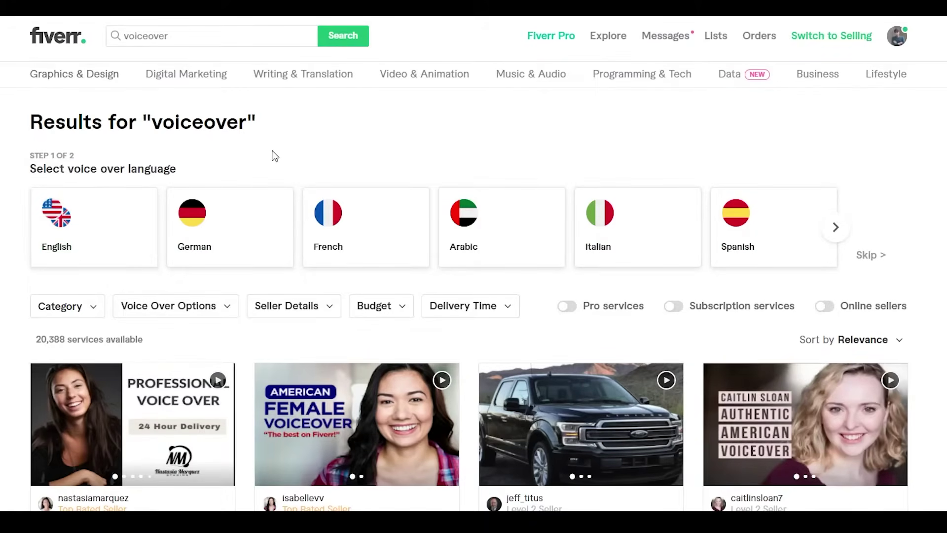
# - Scroll through the voiceover gig results, checking the filters and Top Rated and Level 2 seller badges
pyautogui.scroll(-1, 624, 209)
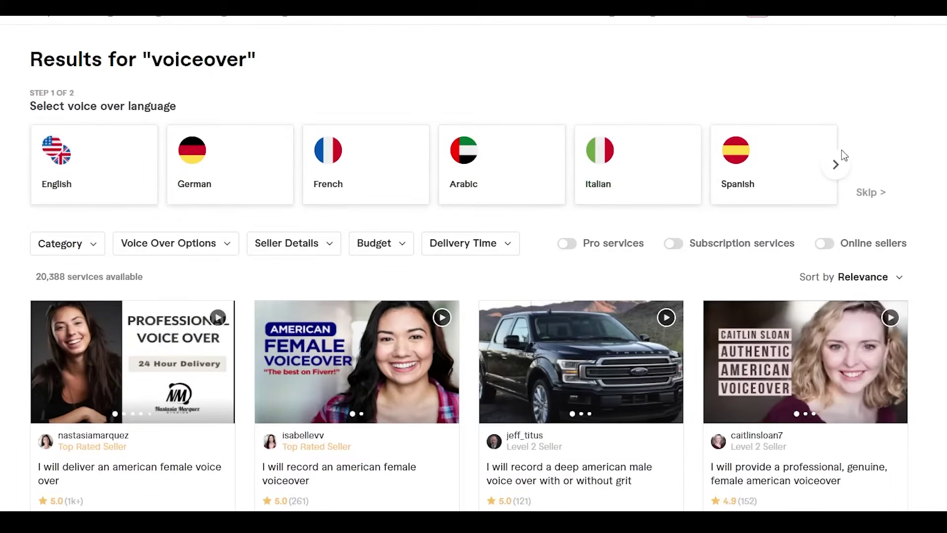
pyautogui.scroll(-5, 841, 150)
pyautogui.scroll(4, 43, 197)
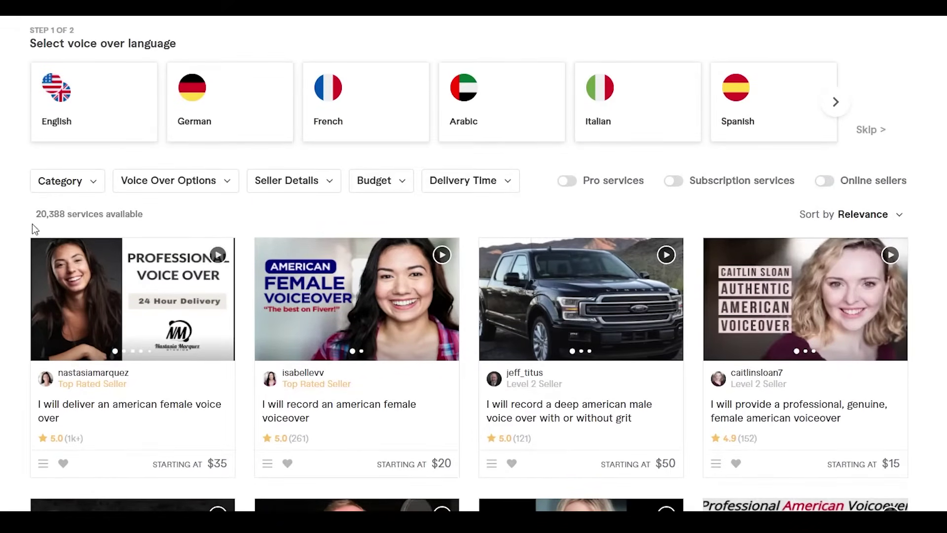
pyautogui.scroll(1, 535, 207)
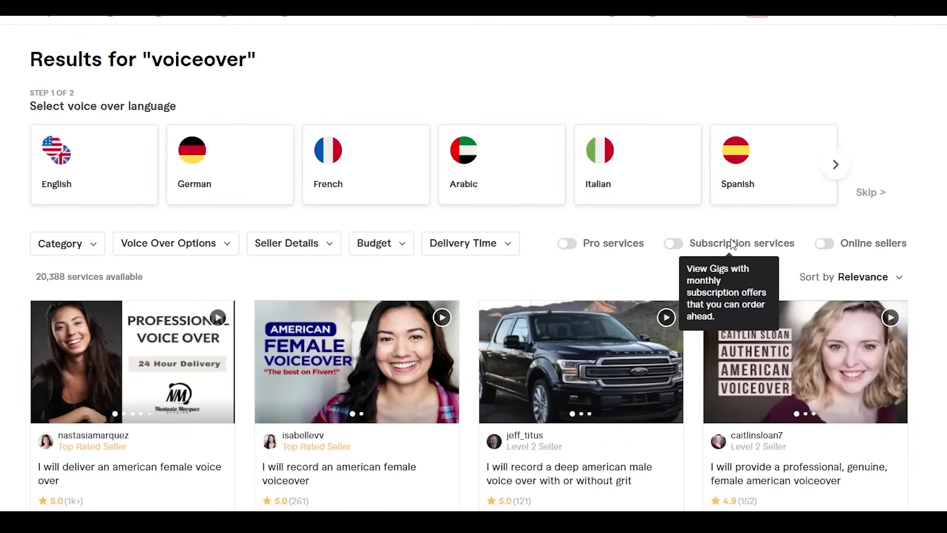
pyautogui.moveTo(845, 246)
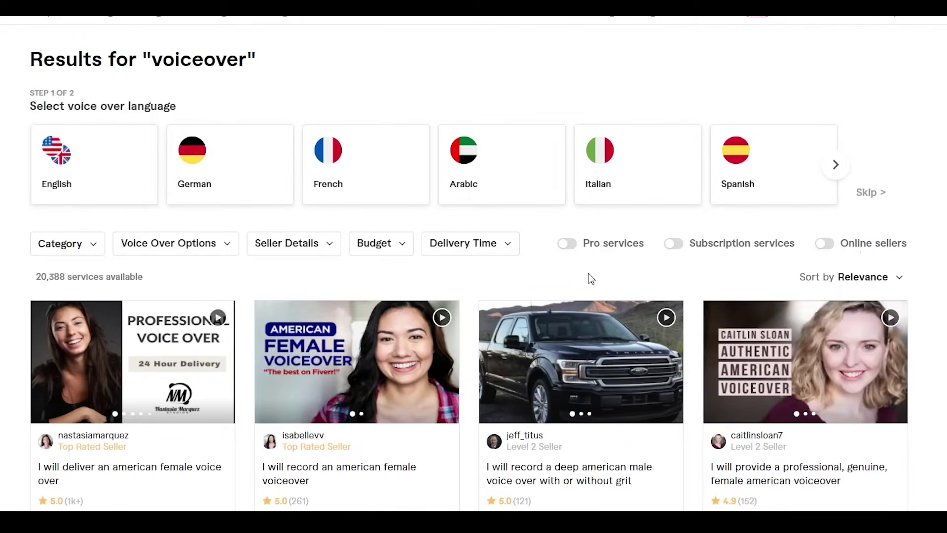
pyautogui.moveTo(609, 253)
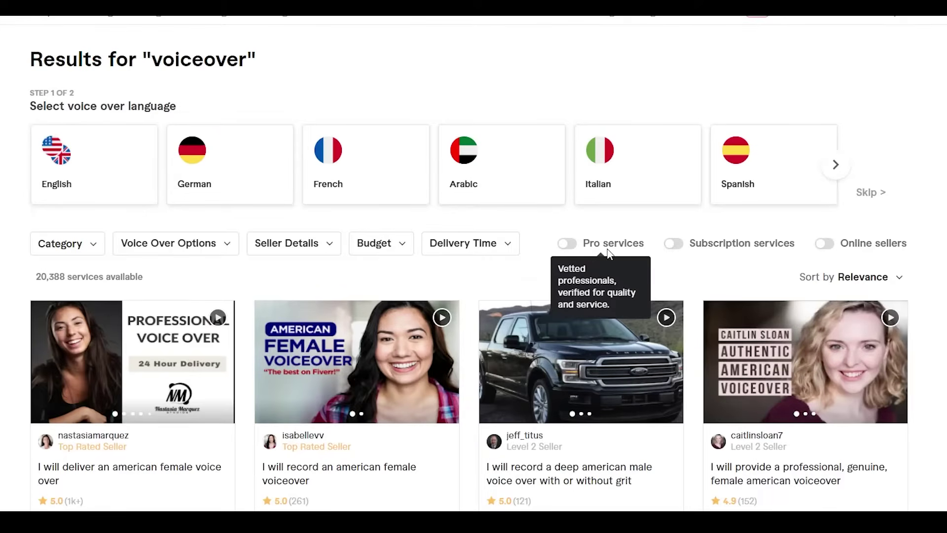
pyautogui.scroll(-4, 474, 295)
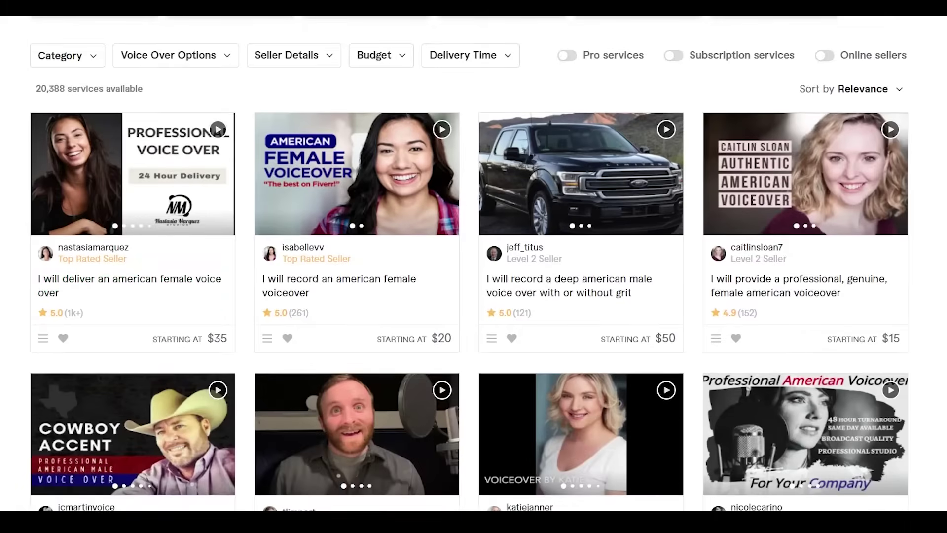
pyautogui.scroll(-1, 473, 296)
pyautogui.scroll(3, 474, 296)
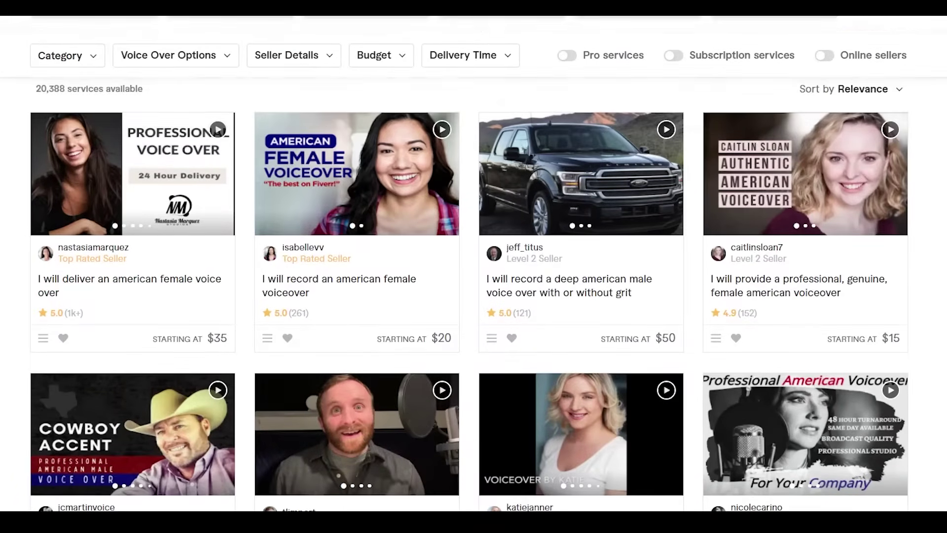
pyautogui.scroll(-2, 474, 296)
pyautogui.scroll(1, 473, 296)
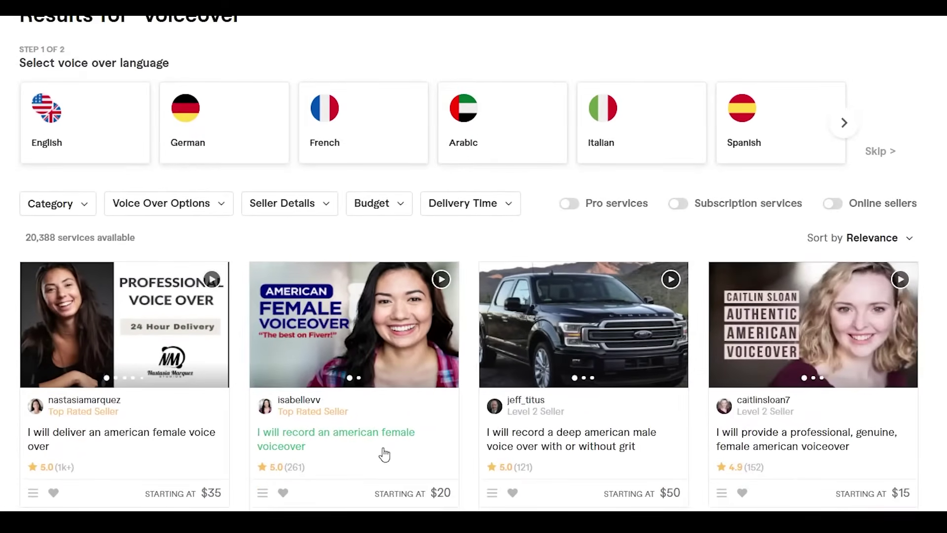
pyautogui.moveTo(107, 415)
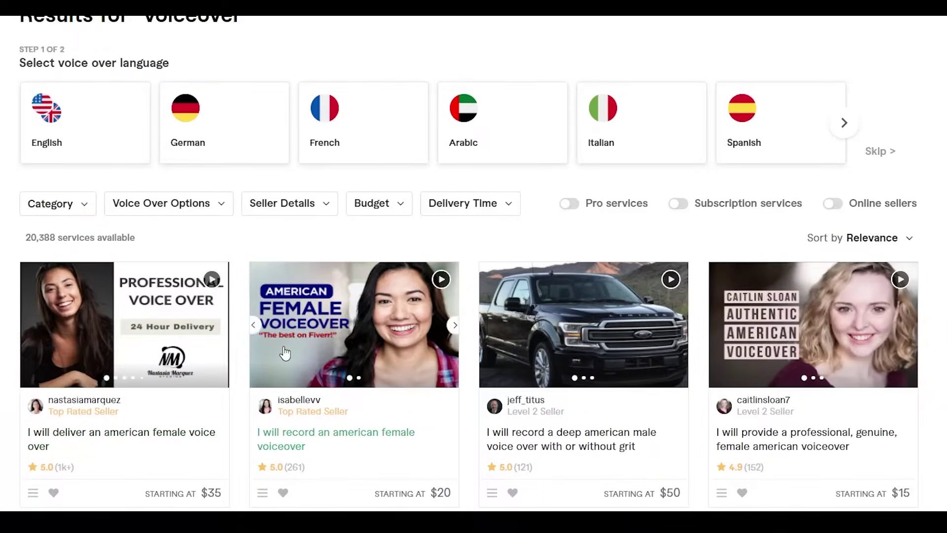
pyautogui.moveTo(51, 411)
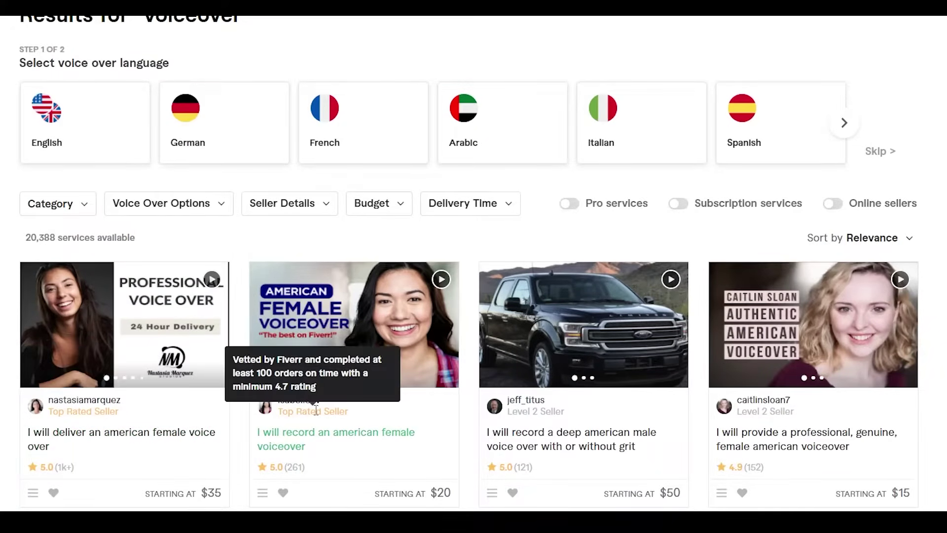
pyautogui.scroll(-2, 220, 384)
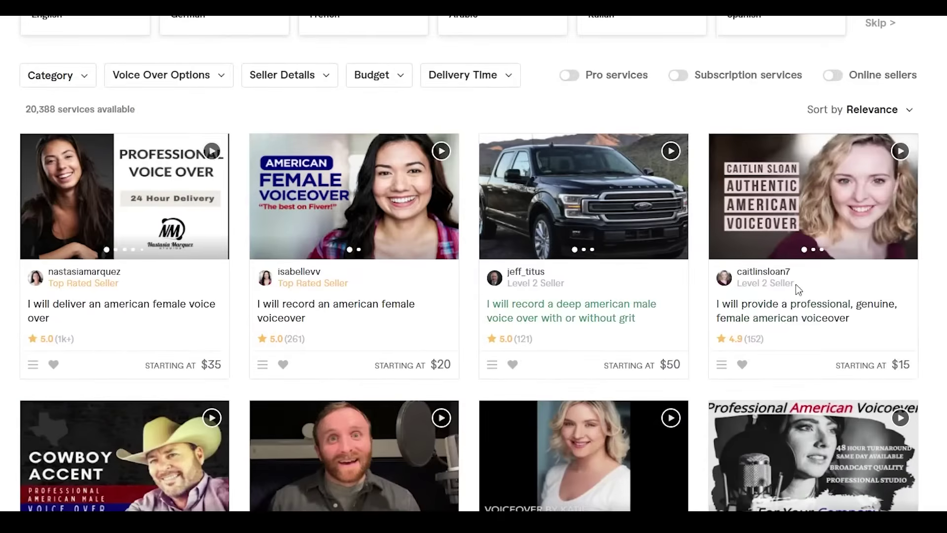
pyautogui.scroll(1, 766, 315)
pyautogui.moveTo(779, 348)
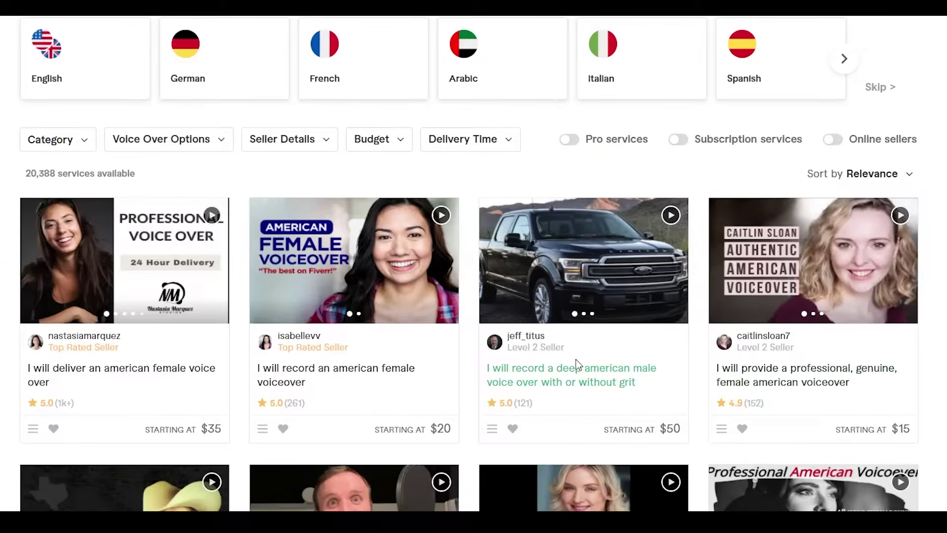
pyautogui.moveTo(549, 348)
pyautogui.scroll(-1, 548, 348)
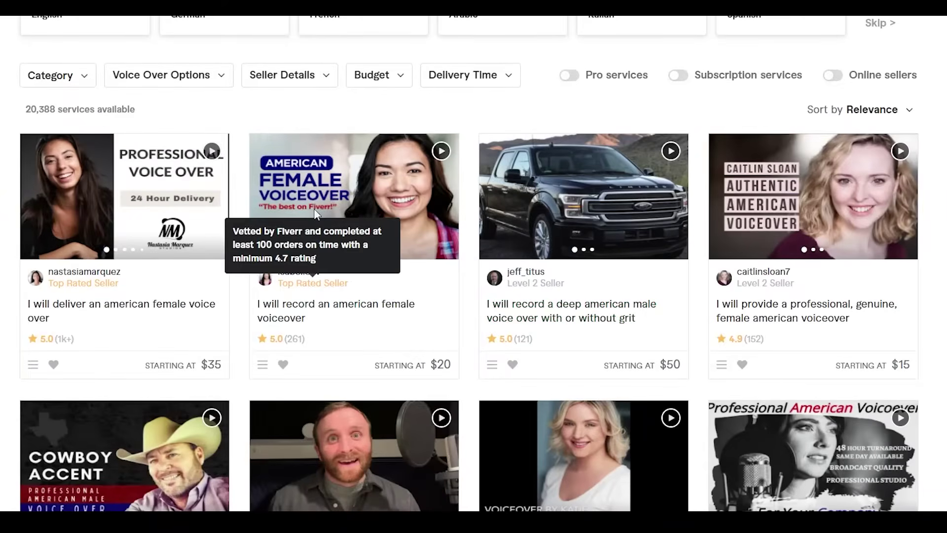
pyautogui.click(367, 249)
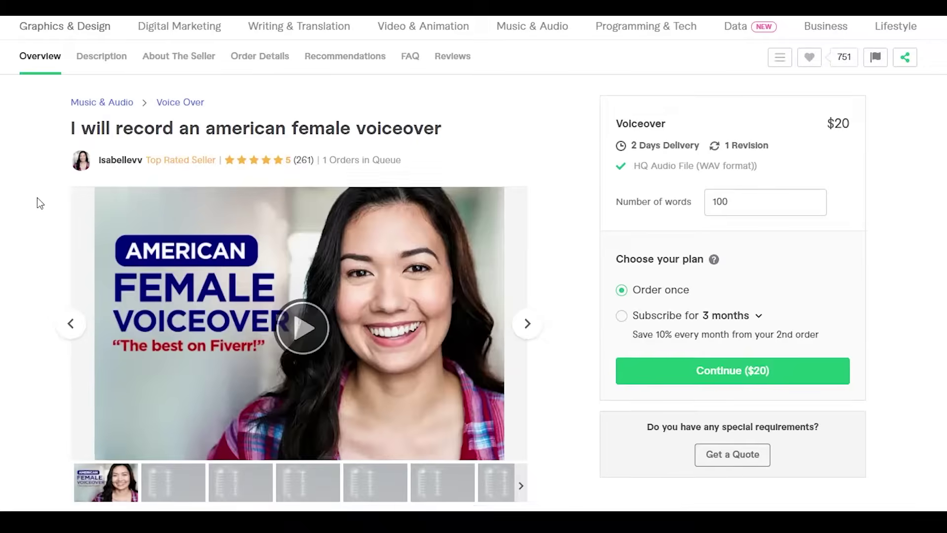
pyautogui.scroll(-2, 37, 197)
pyautogui.scroll(1, 148, 192)
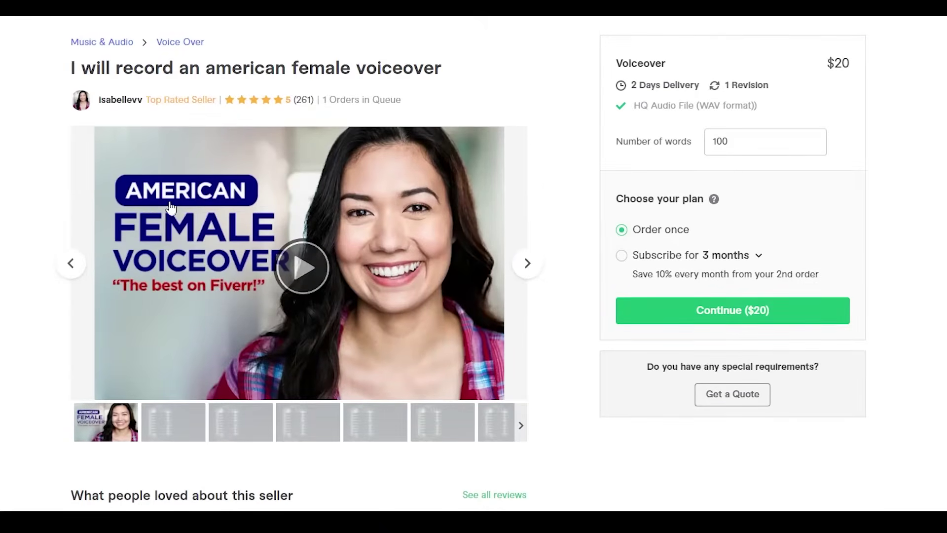
pyautogui.scroll(-1, 167, 257)
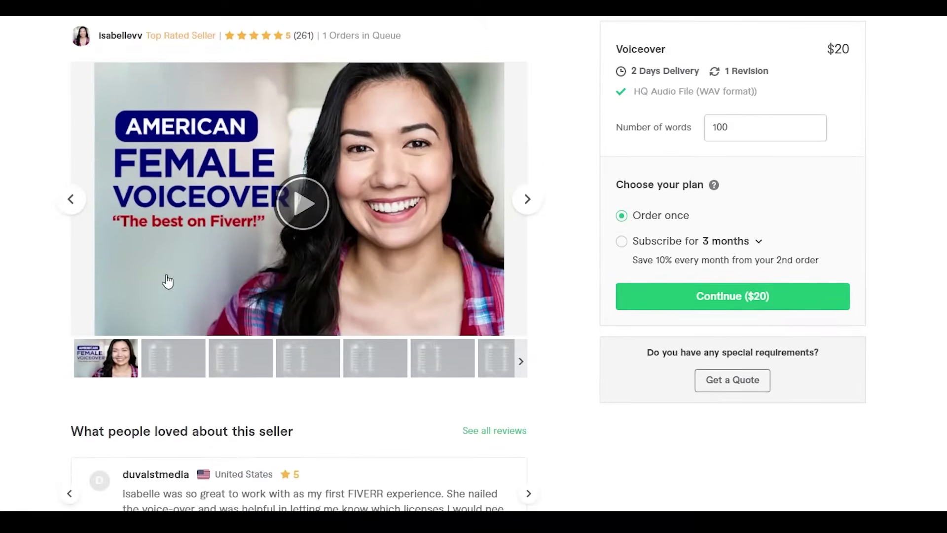
pyautogui.scroll(-2, 41, 313)
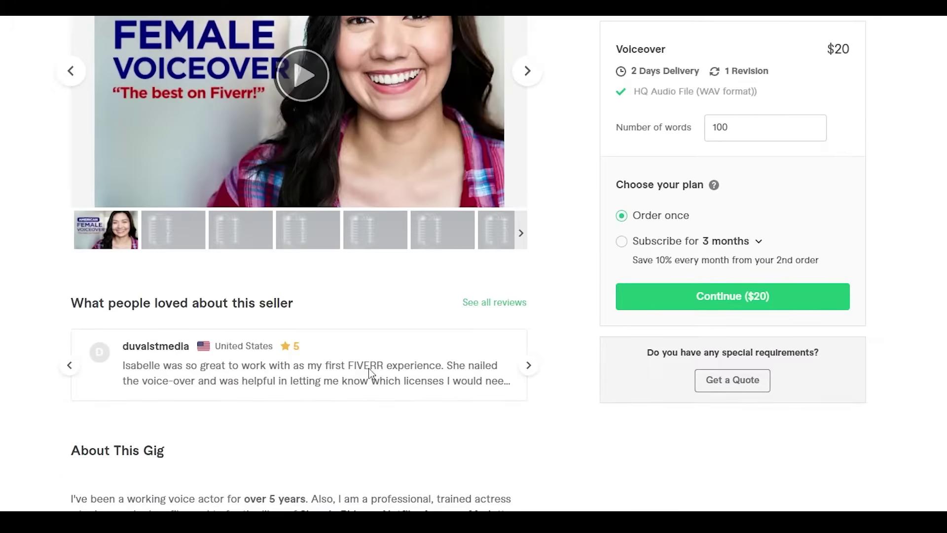
pyautogui.scroll(1, 368, 368)
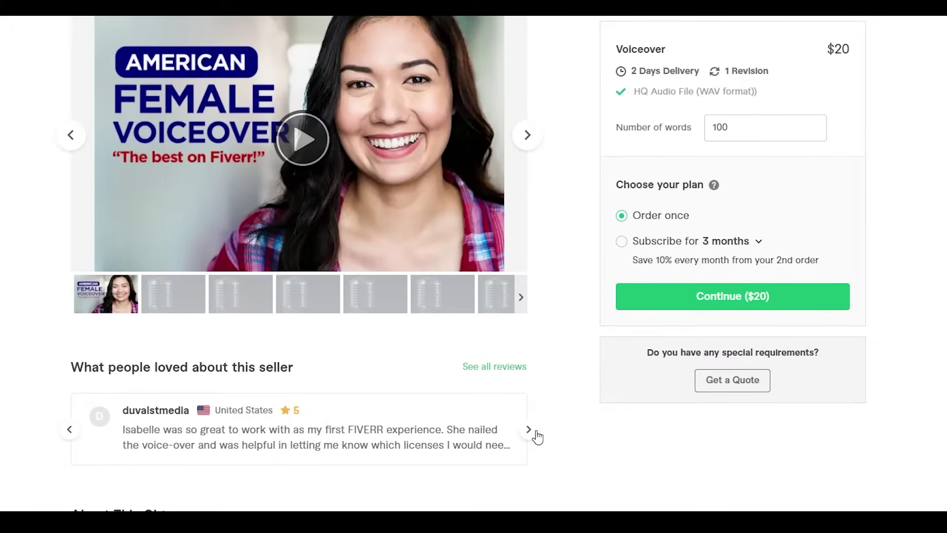
pyautogui.click(531, 432)
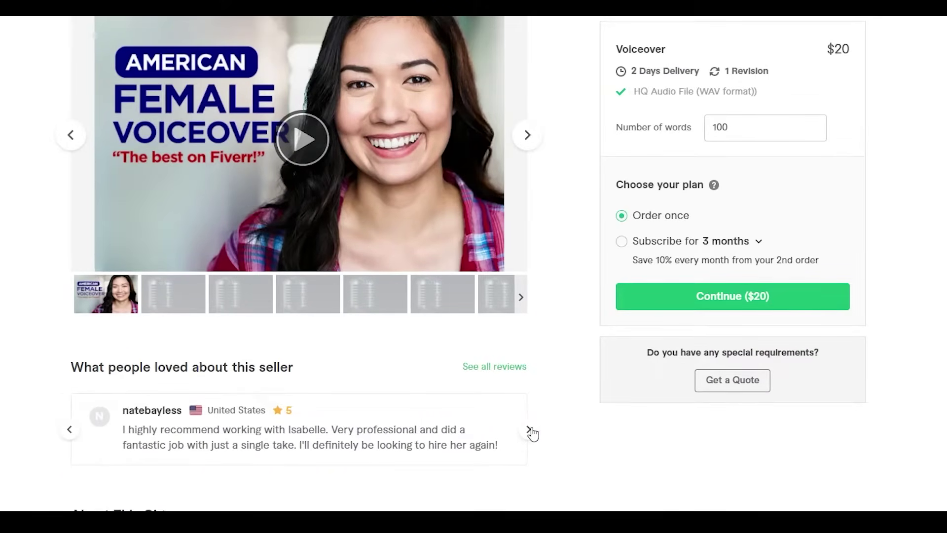
pyautogui.click(531, 432)
pyautogui.scroll(4, 533, 431)
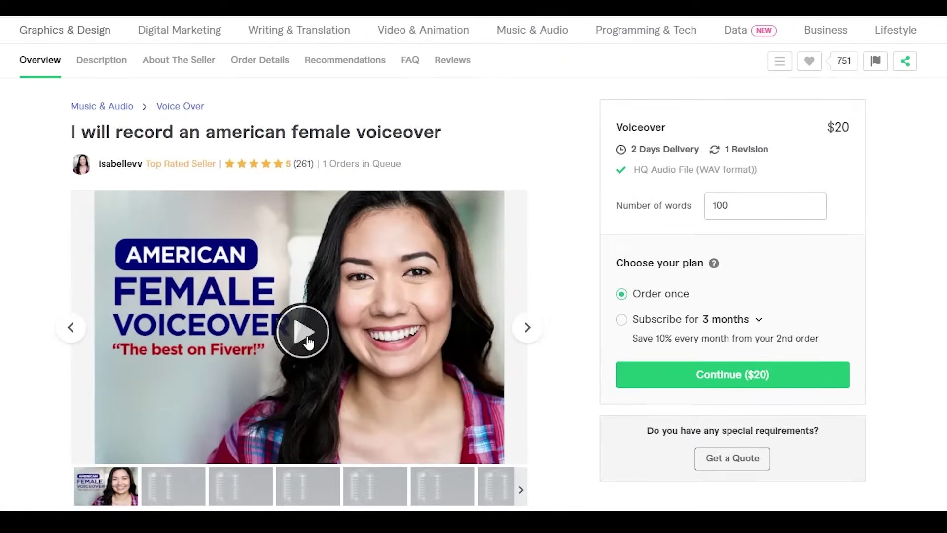
pyautogui.scroll(-6, 247, 327)
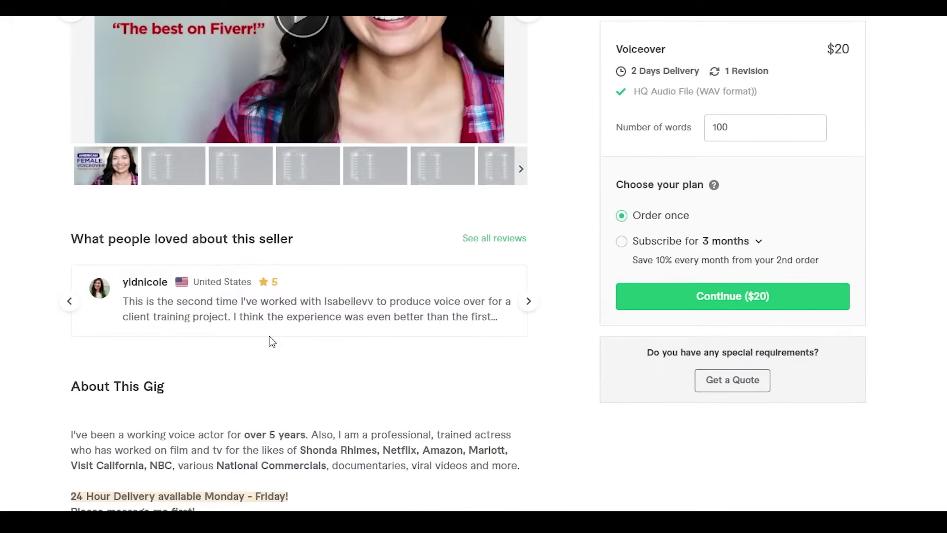
pyautogui.scroll(5, 269, 340)
pyautogui.scroll(-1, 316, 299)
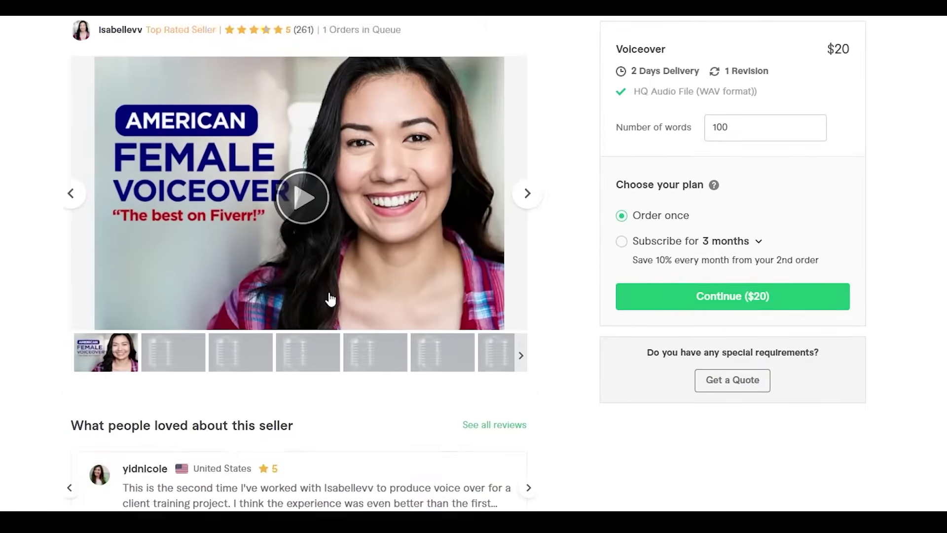
pyautogui.scroll(-2, 498, 294)
pyautogui.scroll(5, 744, 304)
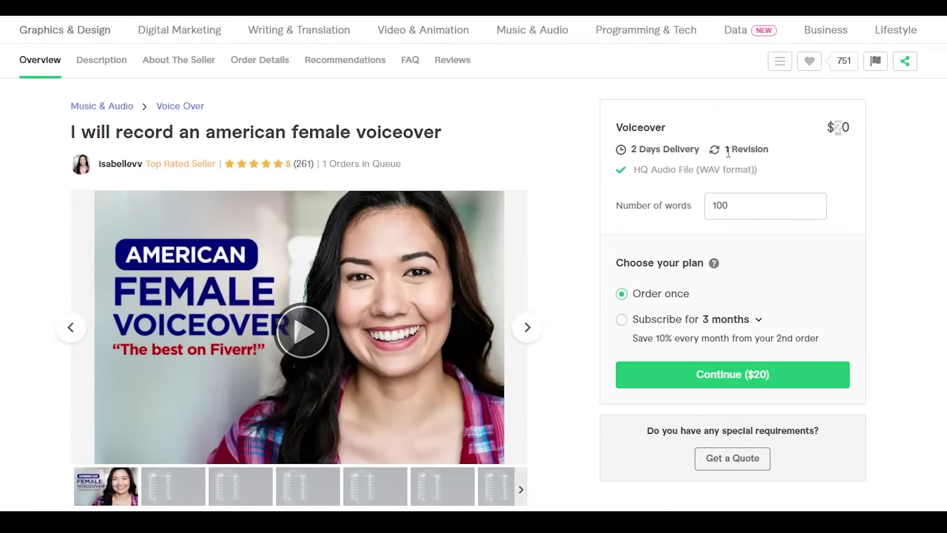
pyautogui.moveTo(726, 150); pyautogui.dragTo(754, 150)
pyautogui.click(791, 158)
pyautogui.scroll(-3, 636, 152)
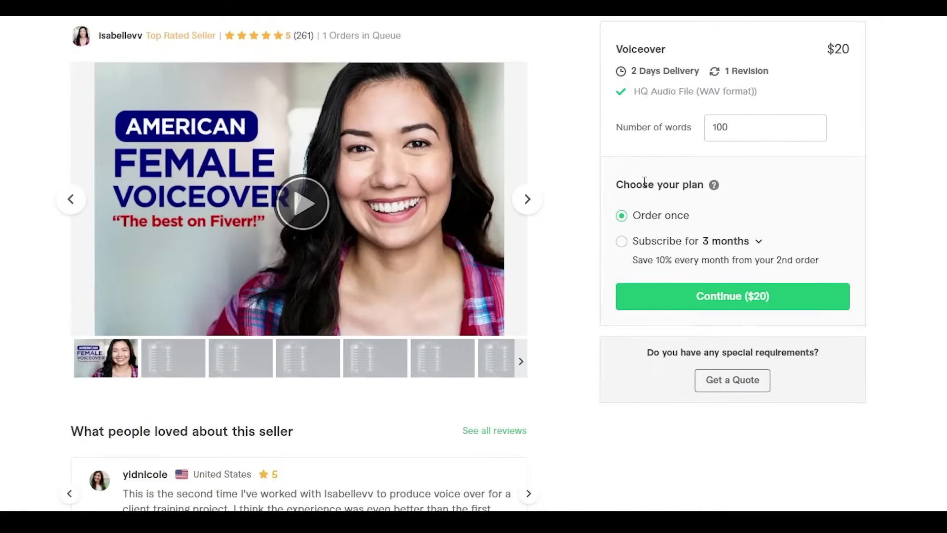
pyautogui.moveTo(713, 185)
pyautogui.scroll(-4, 599, 276)
pyautogui.scroll(-7, 596, 285)
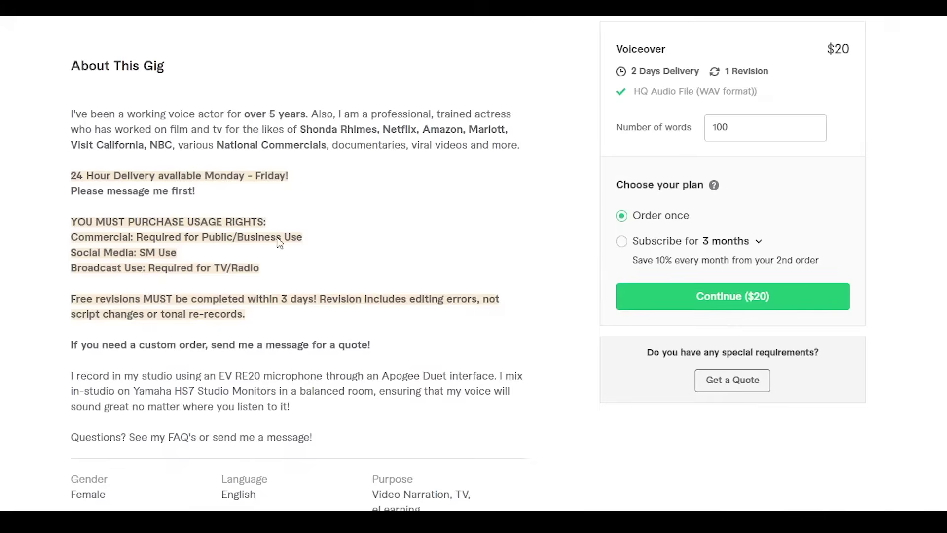
pyautogui.scroll(3, 110, 358)
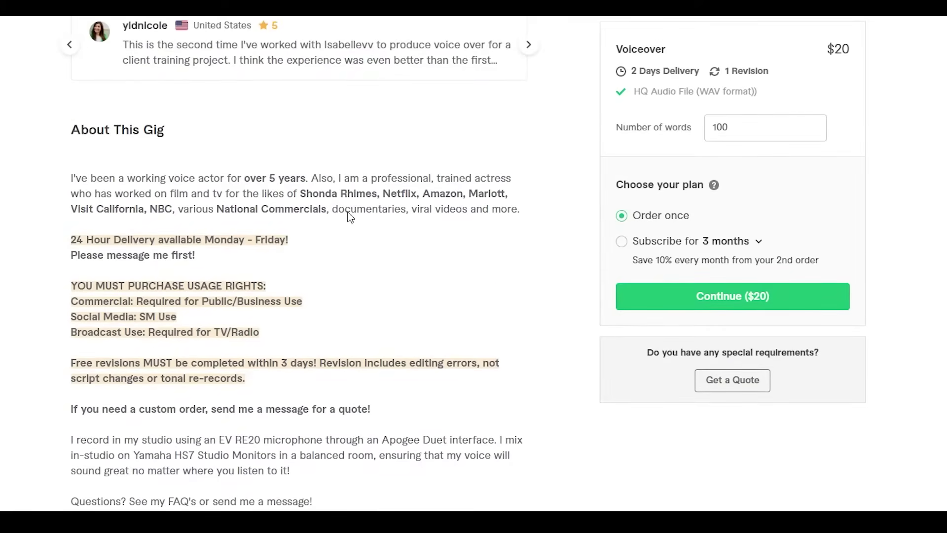
pyautogui.scroll(-1, 358, 292)
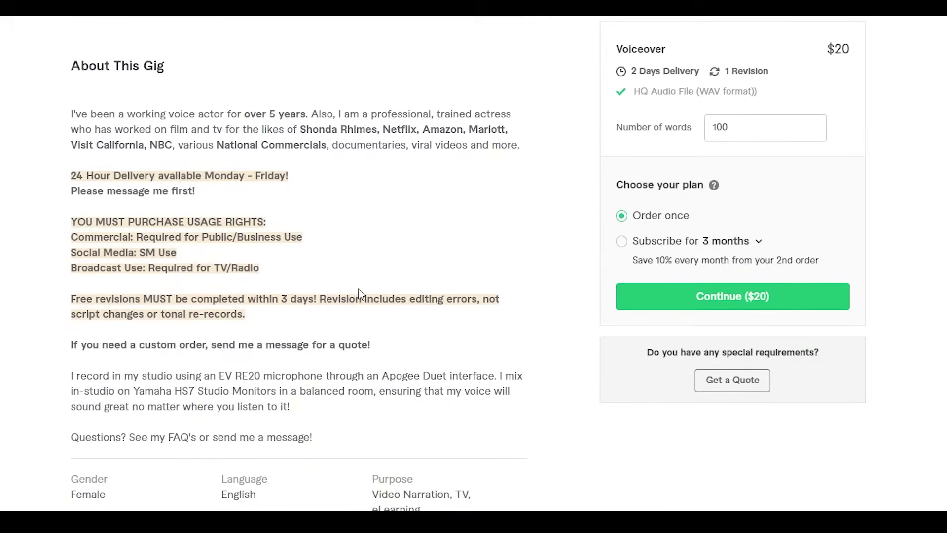
pyautogui.scroll(15, 359, 292)
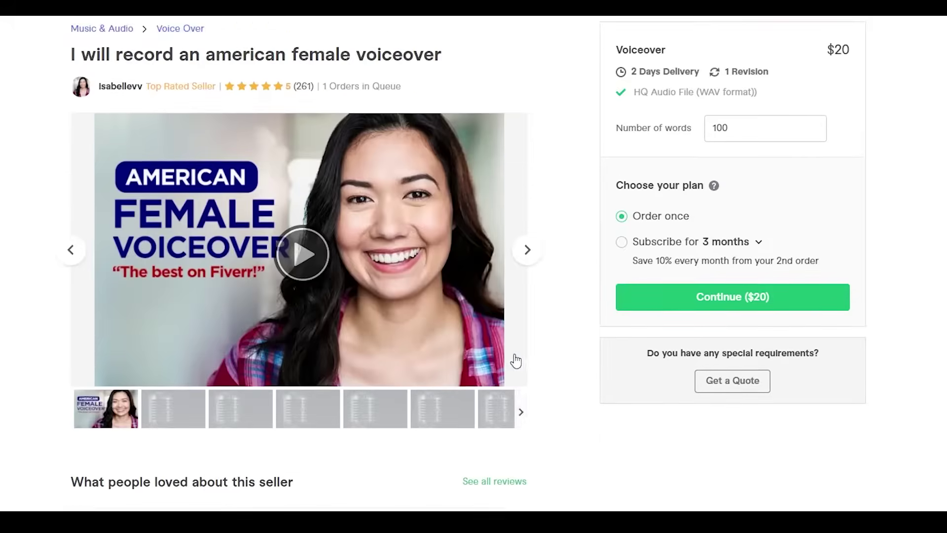
pyautogui.scroll(-4, 636, 182)
pyautogui.scroll(-4, 587, 202)
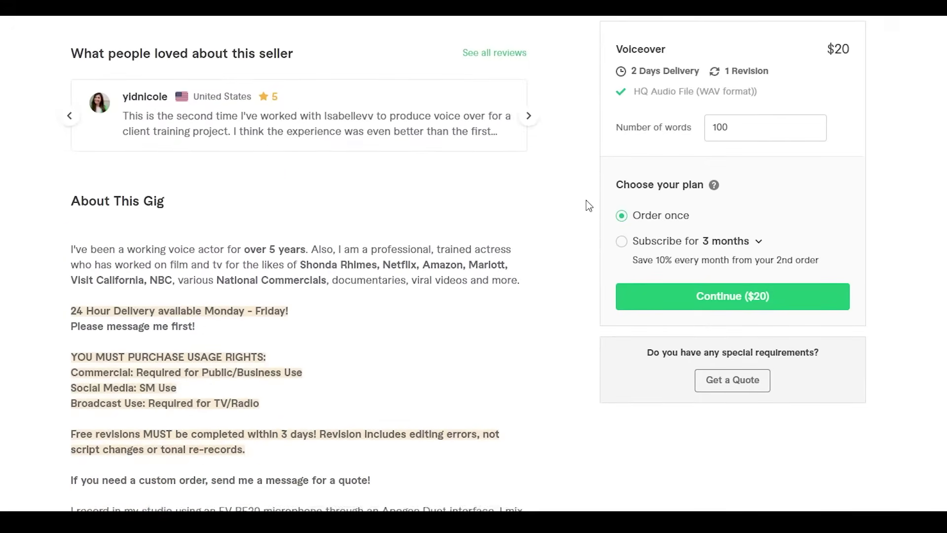
pyautogui.scroll(7, 586, 202)
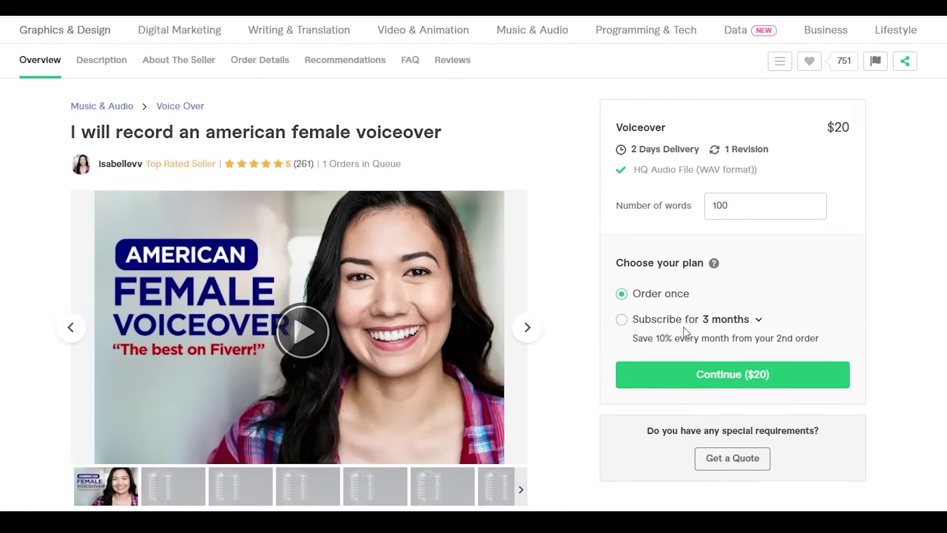
# - Continue with the $20 voiceover package and clear its 100-word count
pyautogui.click(765, 379)
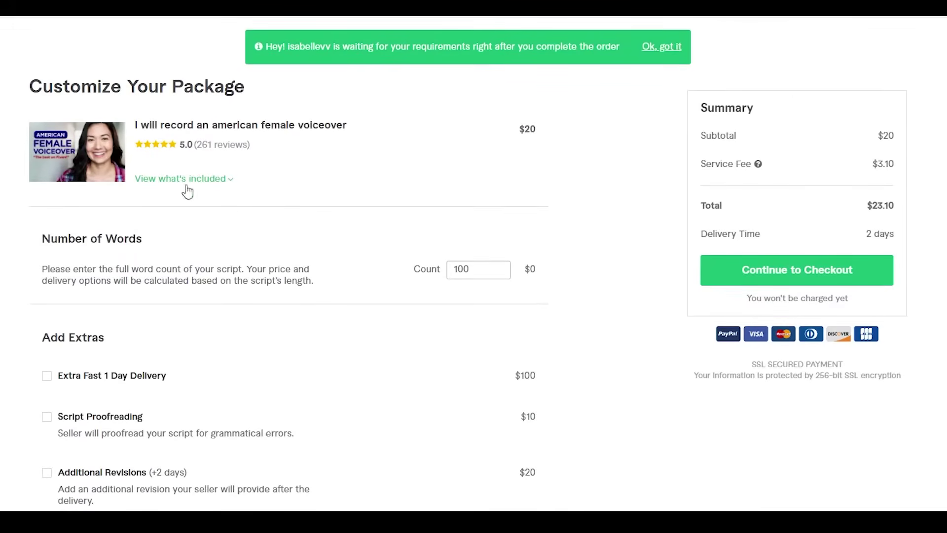
pyautogui.scroll(-2, 152, 292)
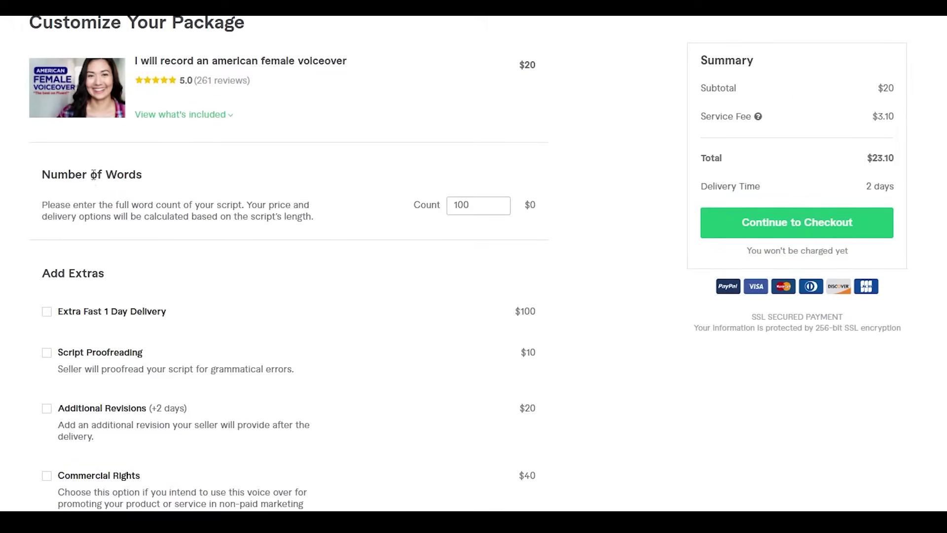
pyautogui.click(475, 205)
pyautogui.press('BackSpace')
pyautogui.press('BackSpace')
pyautogui.press('BackSpace')
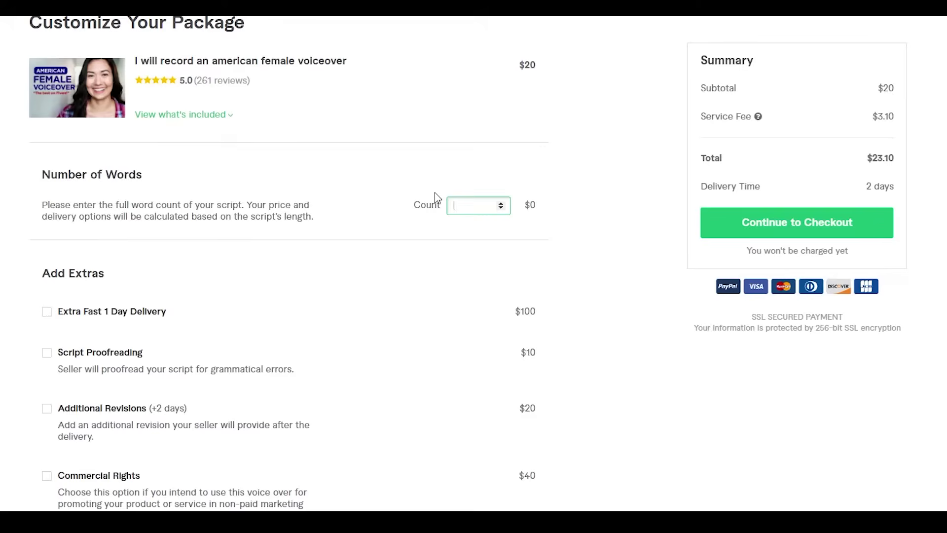
# - Set the word count to 1200, raising the package price to $220
pyautogui.write('200')
pyautogui.click(466, 231)
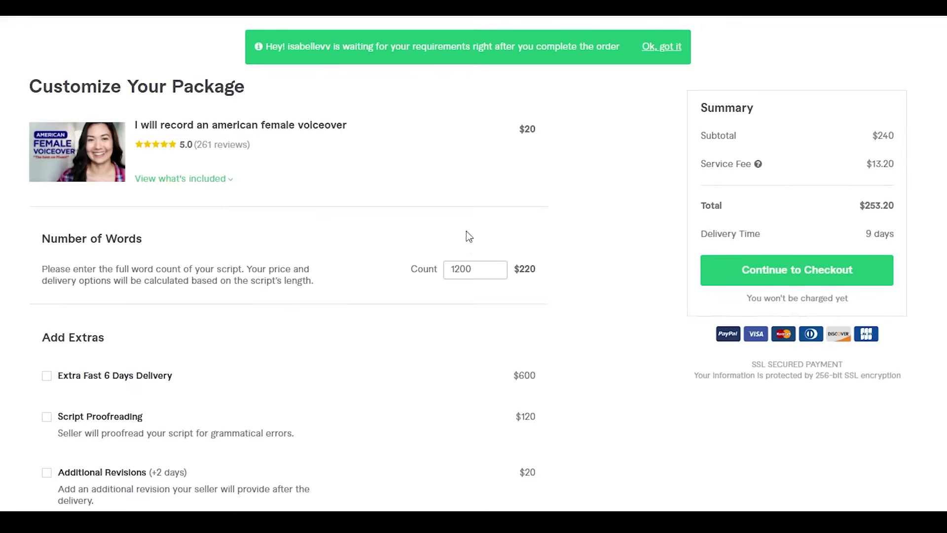
pyautogui.doubleClick(539, 270)
# - Scroll through the Add Extras list on the package page
pyautogui.scroll(-4, 543, 271)
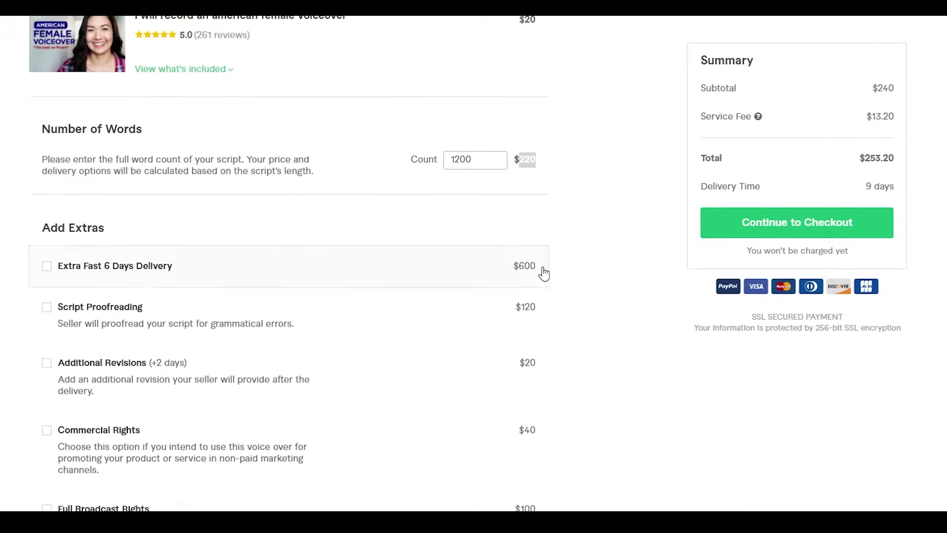
pyautogui.scroll(-5, 47, 167)
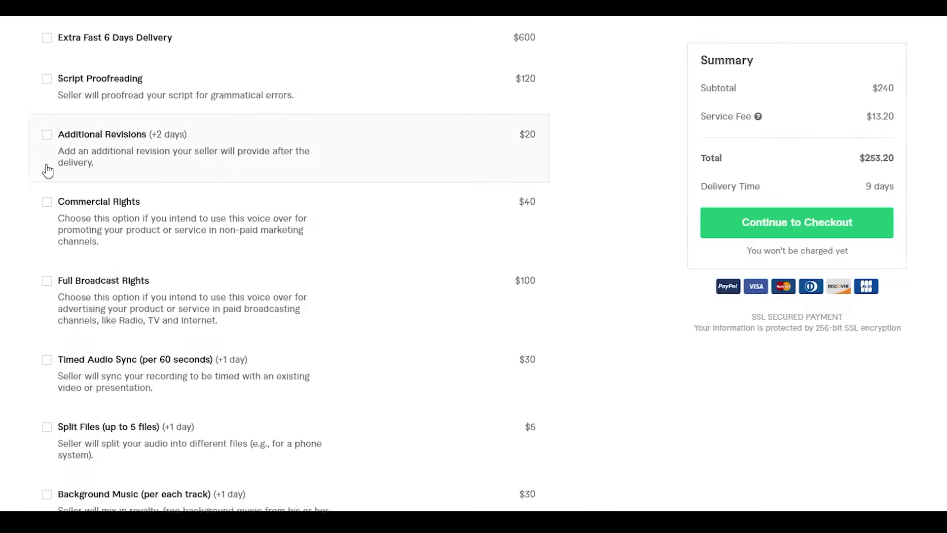
pyautogui.scroll(3, 18, 176)
pyautogui.scroll(-1, 18, 176)
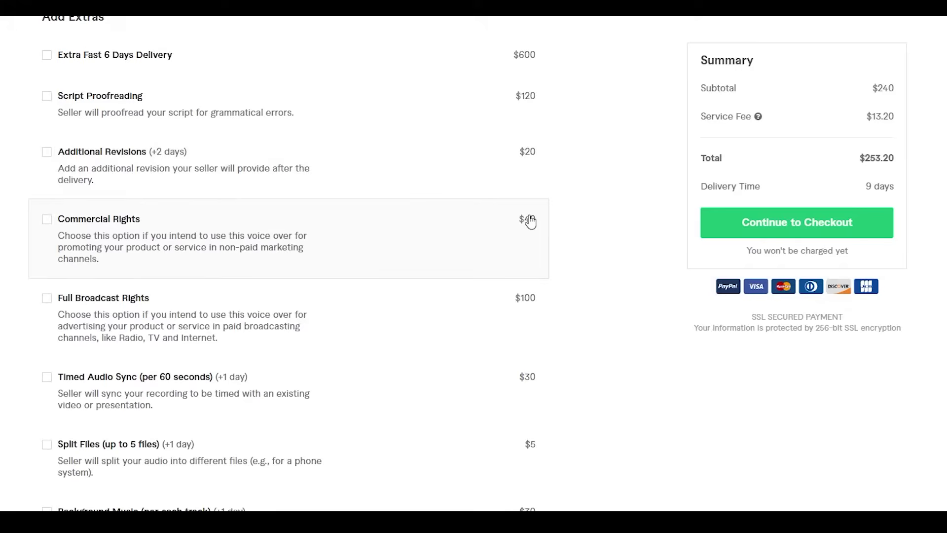
pyautogui.scroll(1, 518, 231)
pyautogui.scroll(1, 519, 231)
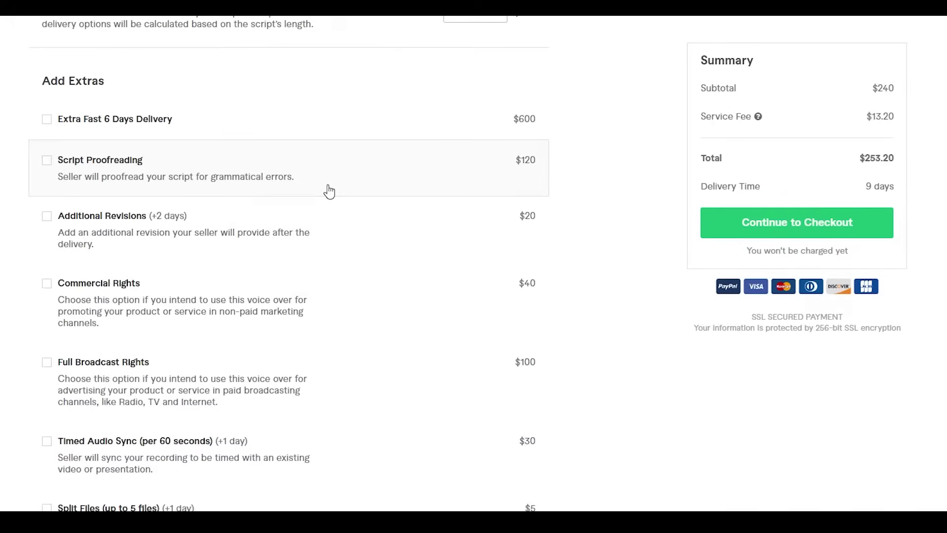
pyautogui.scroll(-5, 328, 191)
pyautogui.scroll(10, 85, 445)
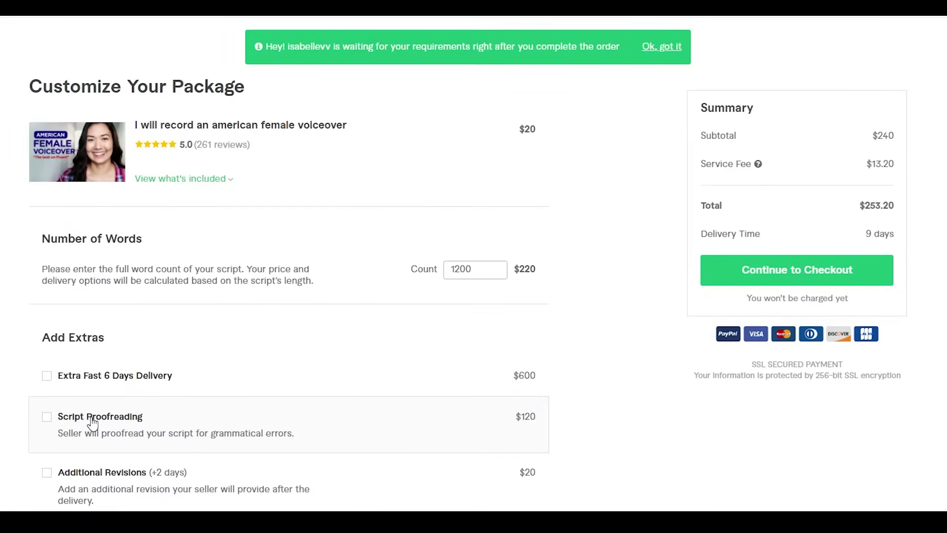
pyautogui.scroll(-8, 93, 420)
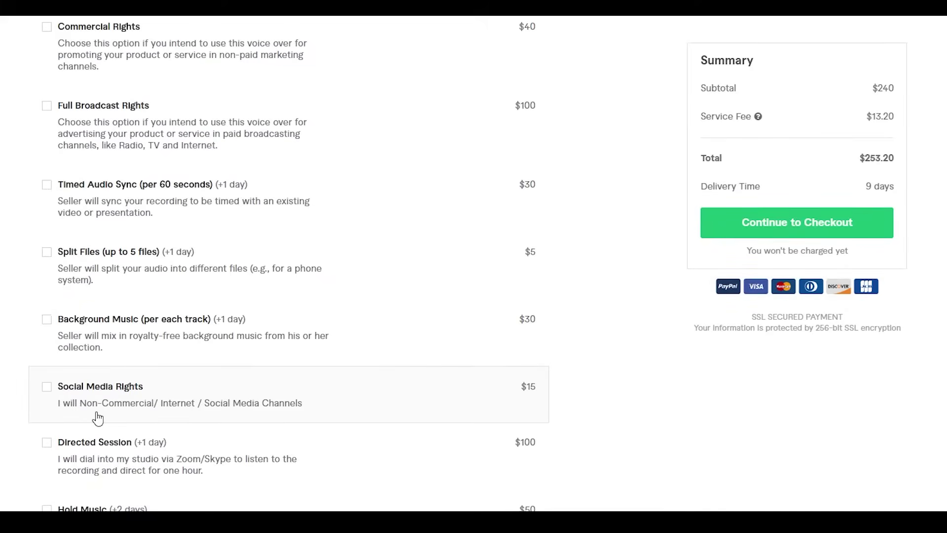
pyautogui.scroll(4, 97, 418)
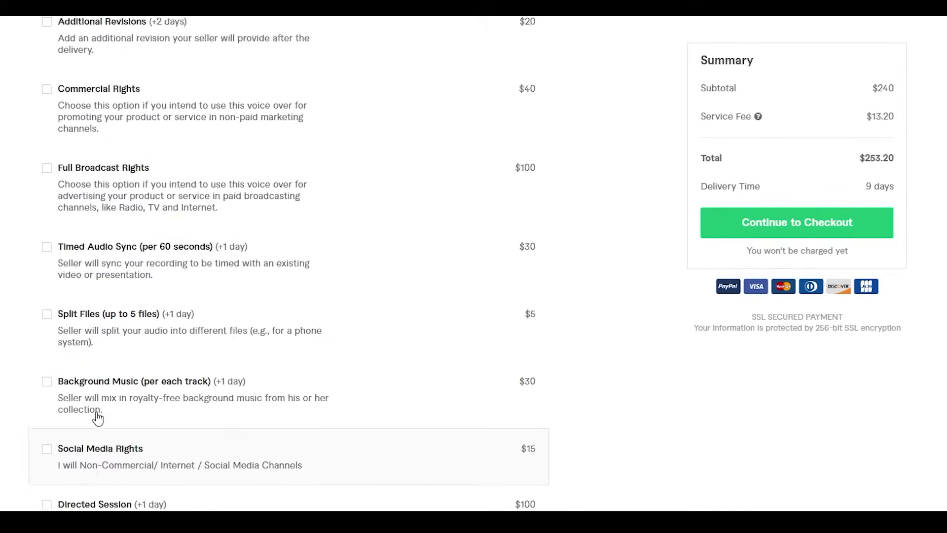
pyautogui.scroll(-4, 71, 413)
pyautogui.scroll(8, 70, 413)
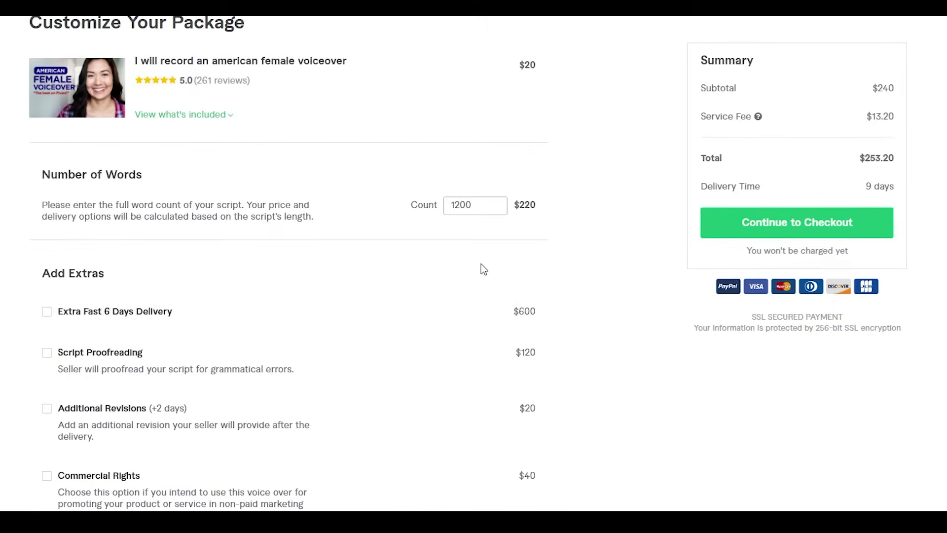
pyautogui.scroll(1, 482, 270)
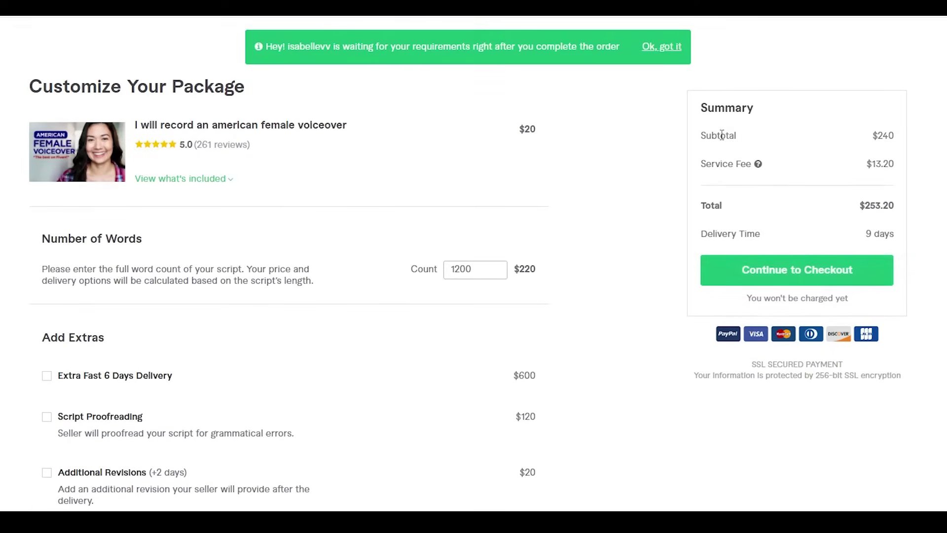
# - Highlight the $240 subtotal, service fee and order total in the Summary
pyautogui.moveTo(897, 134); pyautogui.dragTo(873, 135)
pyautogui.click(758, 164)
pyautogui.moveTo(872, 166); pyautogui.dragTo(906, 170)
pyautogui.moveTo(869, 205); pyautogui.dragTo(904, 203)
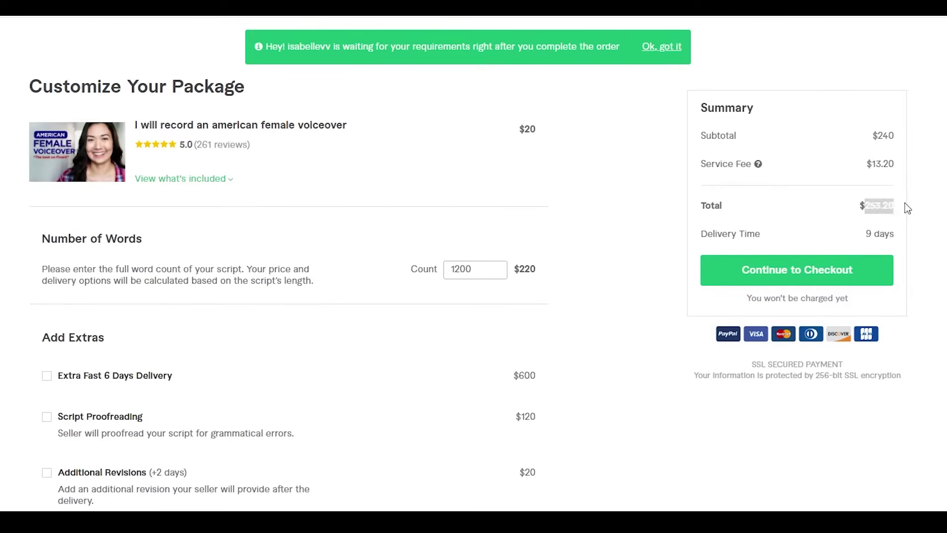
pyautogui.click(912, 233)
# - Return to the Fiverr homepage via the logo
pyautogui.scroll(-1, 866, 277)
pyautogui.scroll(1, 866, 285)
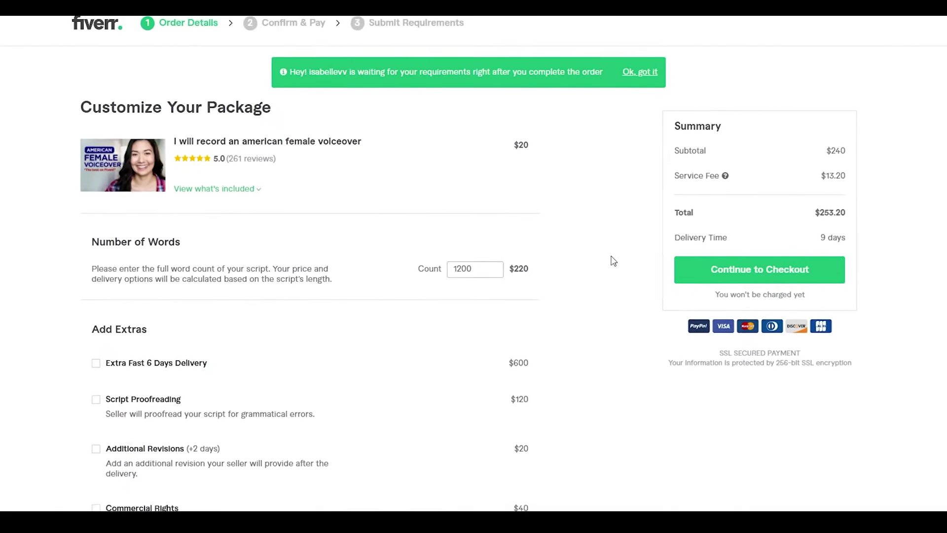
pyautogui.click(135, 40)
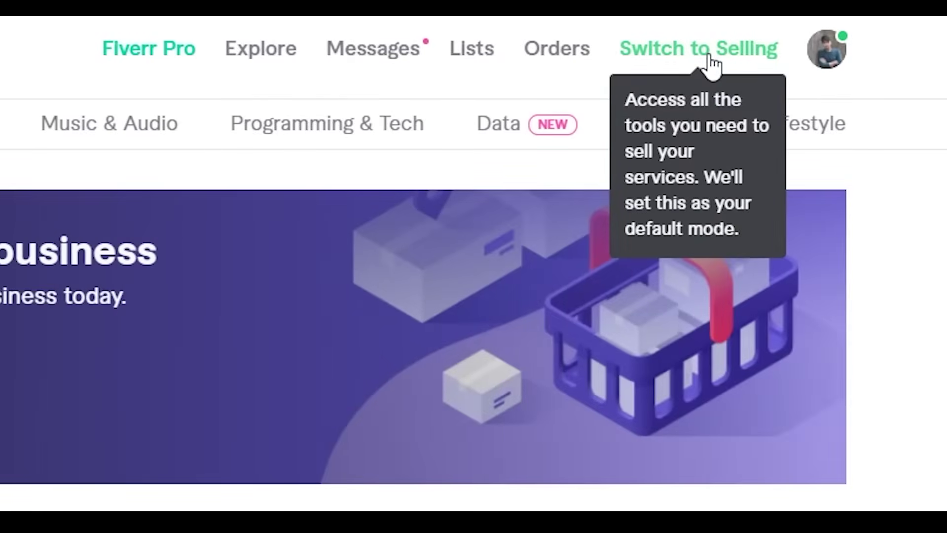
# - Switch to Selling and view the seller dashboard showing 0 active orders
pyautogui.click(688, 63)
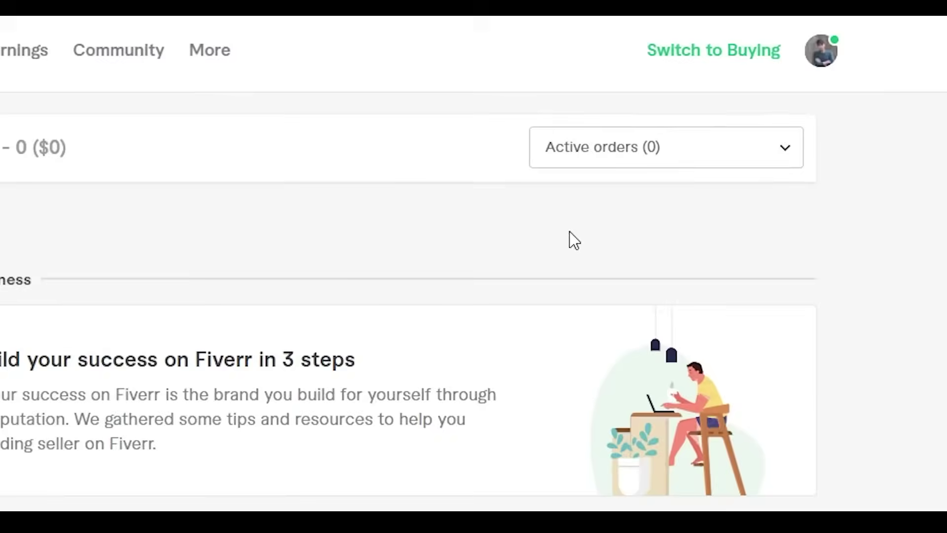
pyautogui.scroll(2, 306, 127)
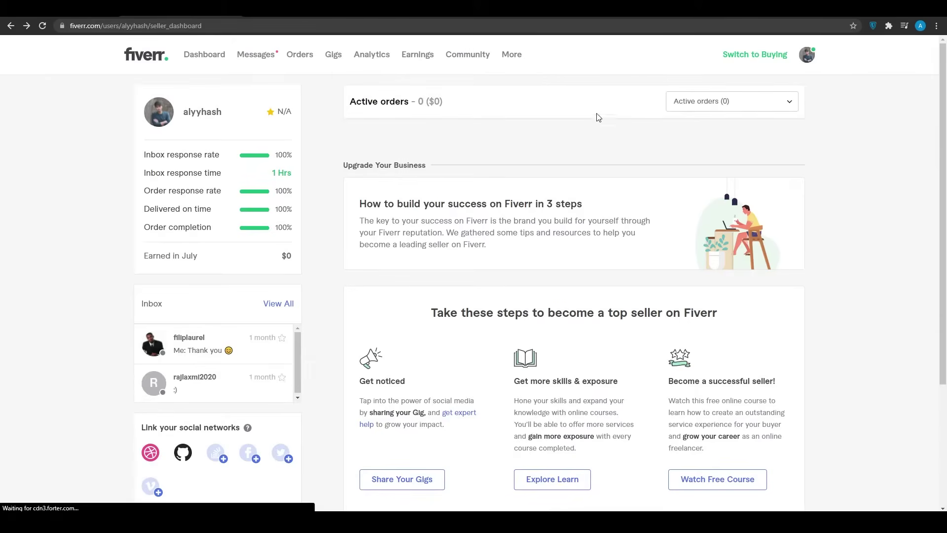
pyautogui.scroll(-1, 365, 219)
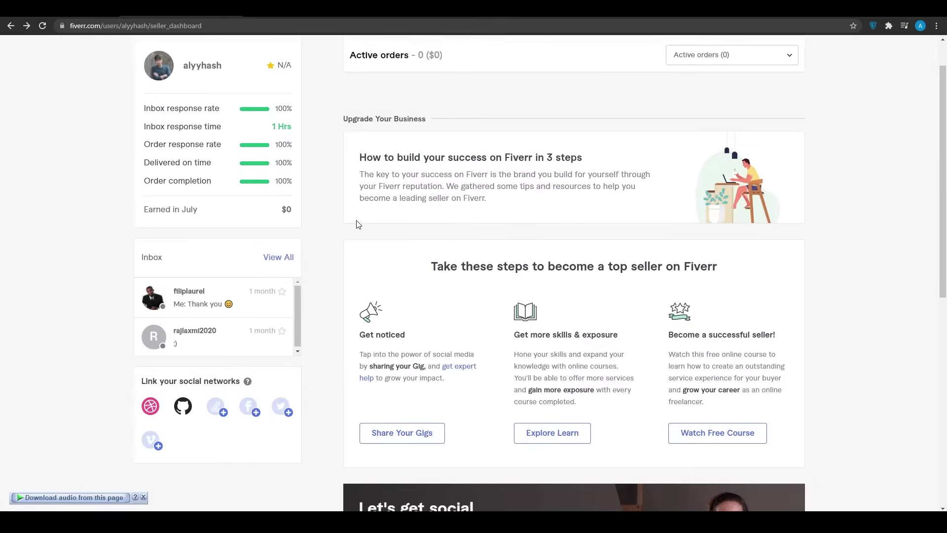
pyautogui.scroll(1, 357, 220)
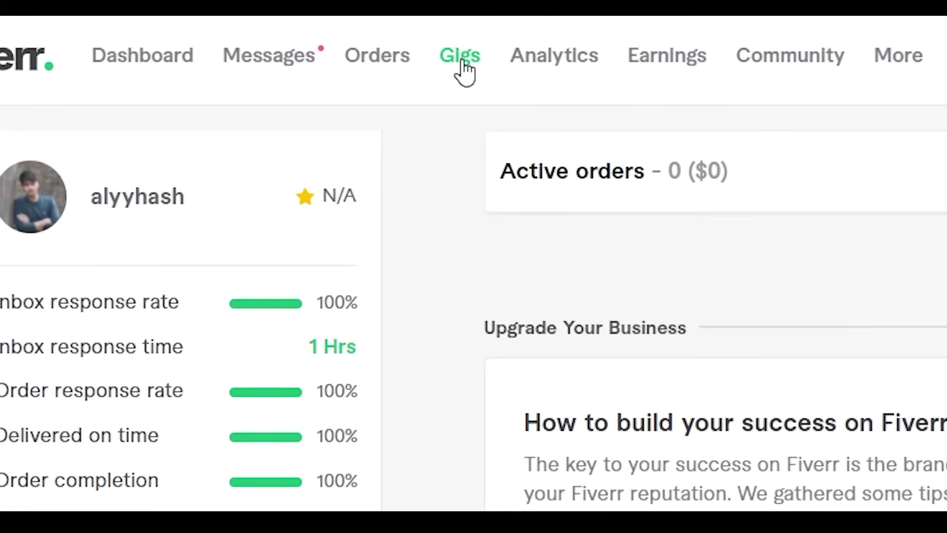
# - Create a new gig from the Gigs menu, opening the blank Overview form
pyautogui.click(462, 62)
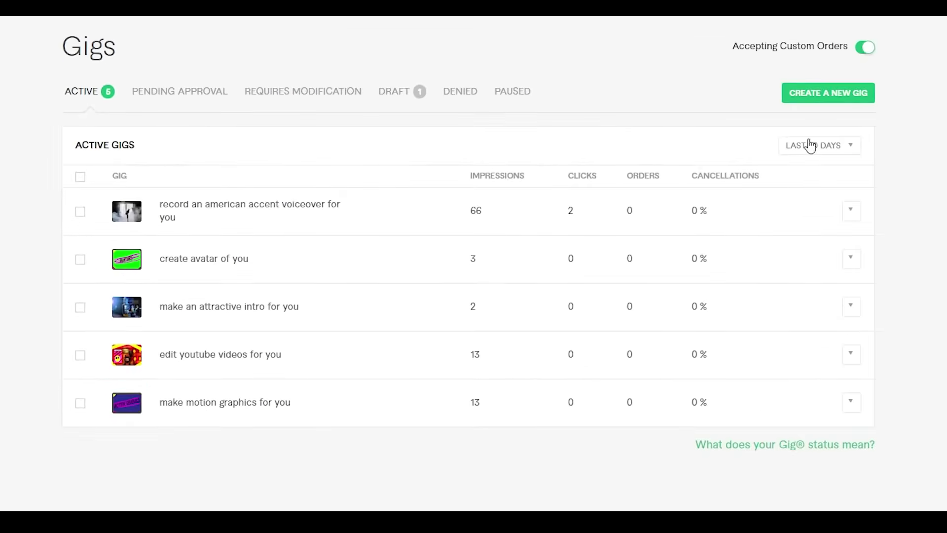
pyautogui.click(842, 99)
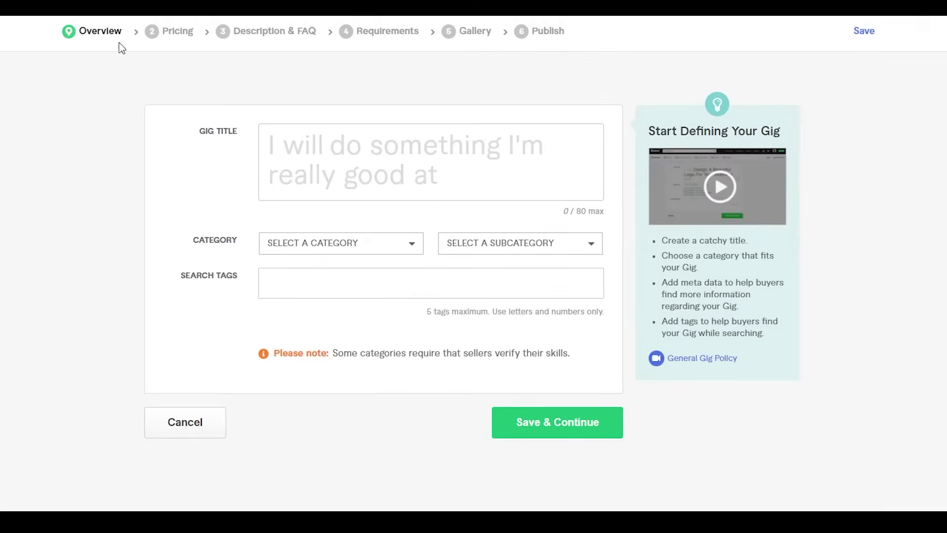
pyautogui.scroll(-4, 340, 124)
pyautogui.scroll(4, 341, 127)
# - Paste the full gig title into the Gig Title box
pyautogui.click(308, 135)
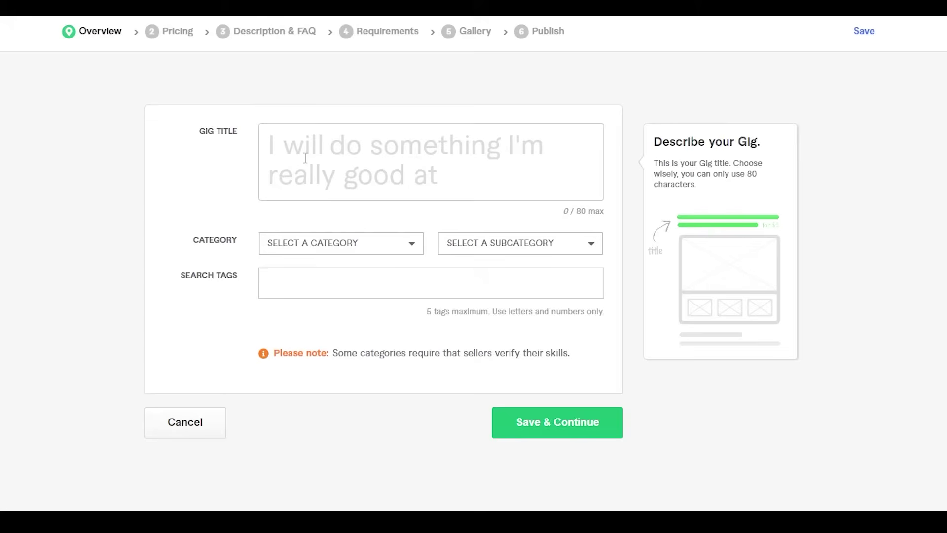
pyautogui.hotkey('ctrl', 'v')
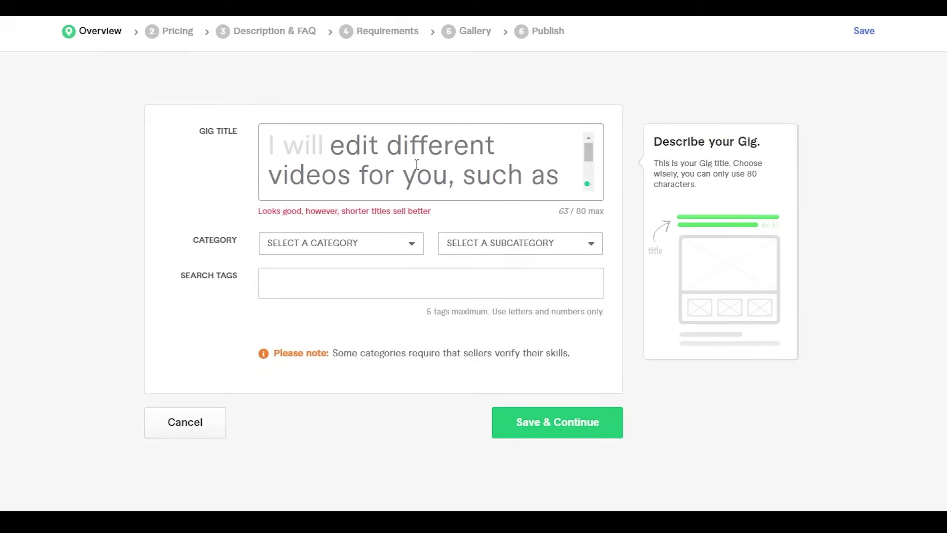
pyautogui.scroll(-2, 464, 175)
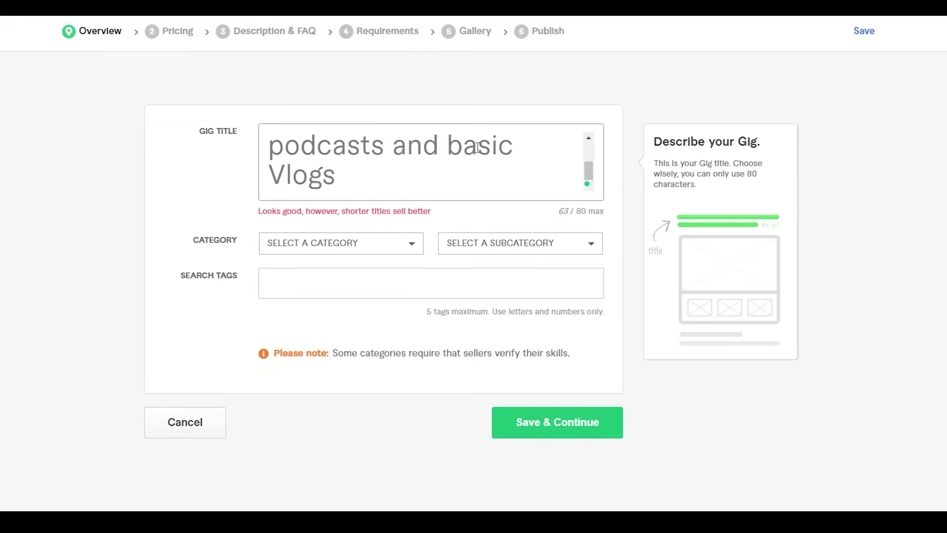
pyautogui.scroll(2, 393, 170)
pyautogui.scroll(-2, 390, 170)
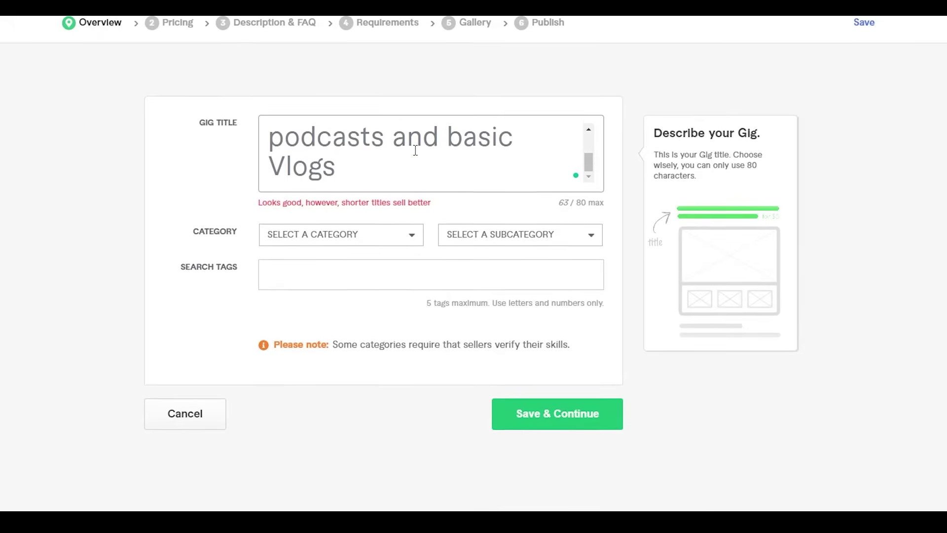
pyautogui.scroll(2, 426, 159)
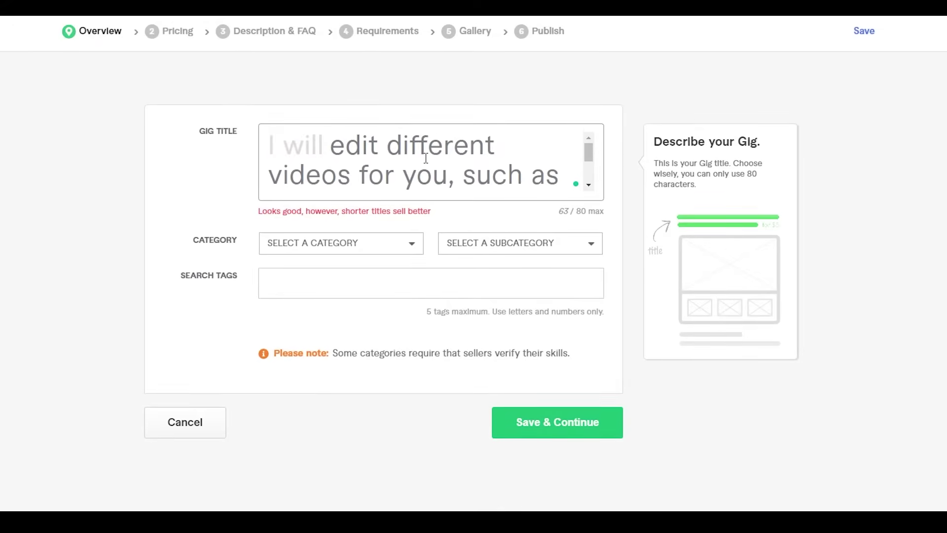
pyautogui.scroll(-2, 427, 158)
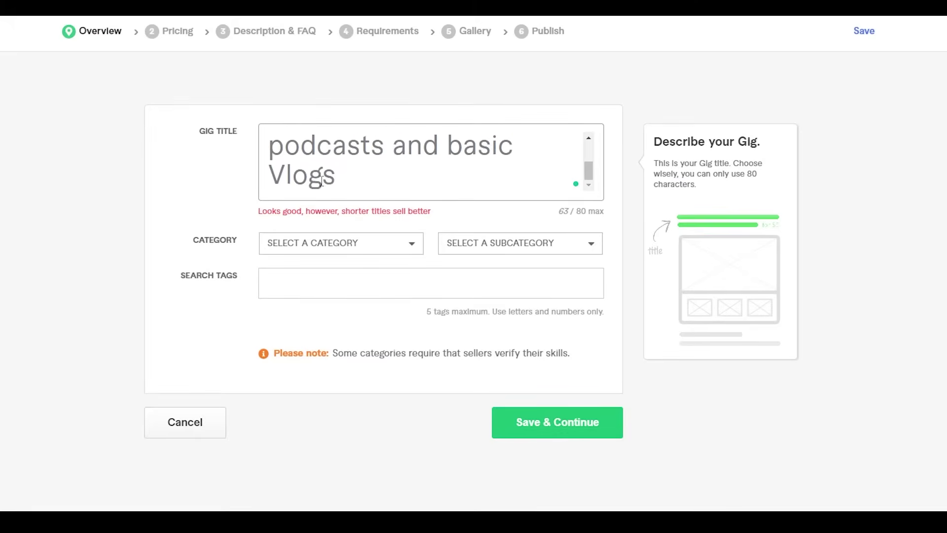
# - Delete ' and basic Vlogs' from the title, leaving it at 47/80 characters
pyautogui.moveTo(332, 176); pyautogui.dragTo(389, 186)
pyautogui.press('BackSpace')
pyautogui.press('BackSpace')
pyautogui.press('BackSpace')
pyautogui.press('BackSpace')
pyautogui.press('BackSpace')
pyautogui.press('BackSpace')
pyautogui.press('BackSpace')
pyautogui.press('BackSpace')
pyautogui.press('BackSpace')
pyautogui.press('BackSpace')
pyautogui.press('BackSpace')
pyautogui.press('BackSpace')
pyautogui.press('BackSpace')
pyautogui.press('BackSpace')
pyautogui.press('BackSpace')
pyautogui.press('BackSpace')
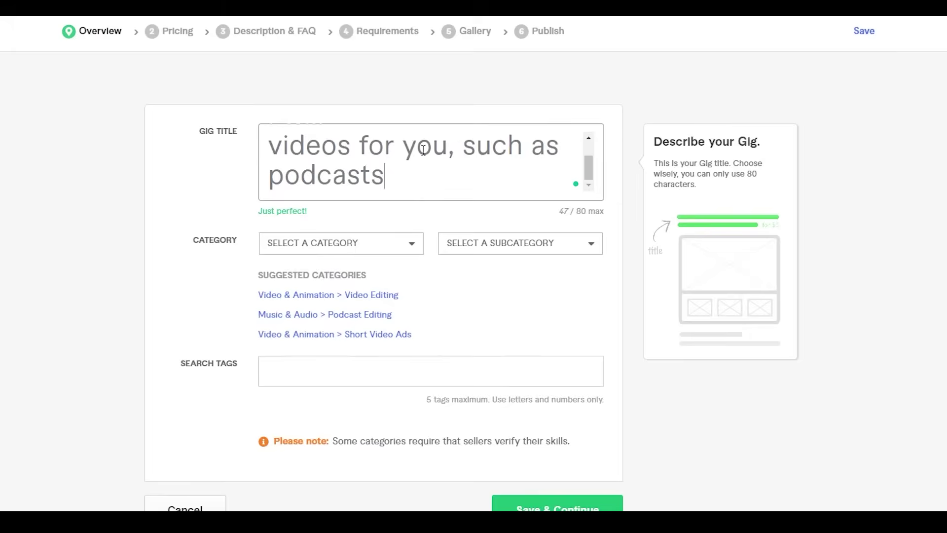
pyautogui.scroll(2, 421, 146)
pyautogui.scroll(-2, 389, 133)
pyautogui.scroll(2, 436, 163)
pyautogui.scroll(-2, 437, 164)
pyautogui.scroll(2, 346, 180)
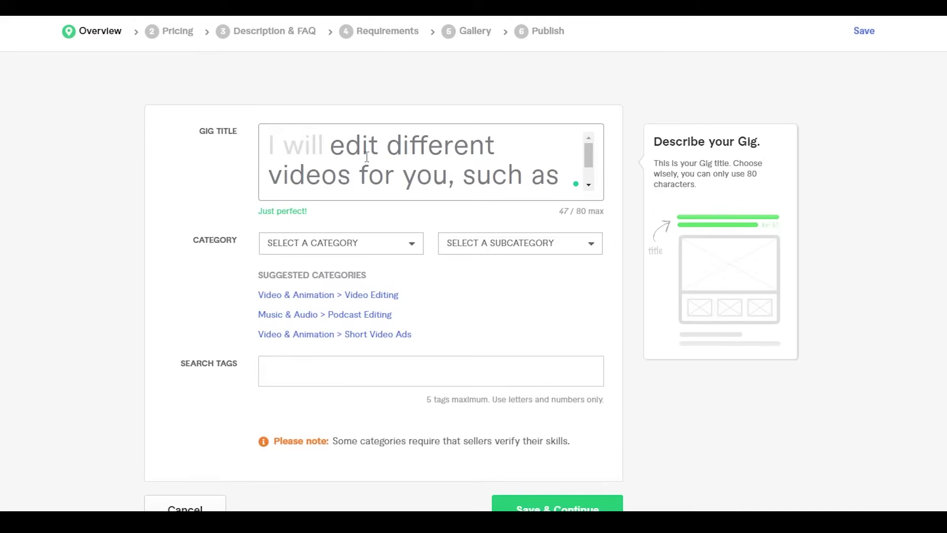
pyautogui.scroll(-2, 375, 165)
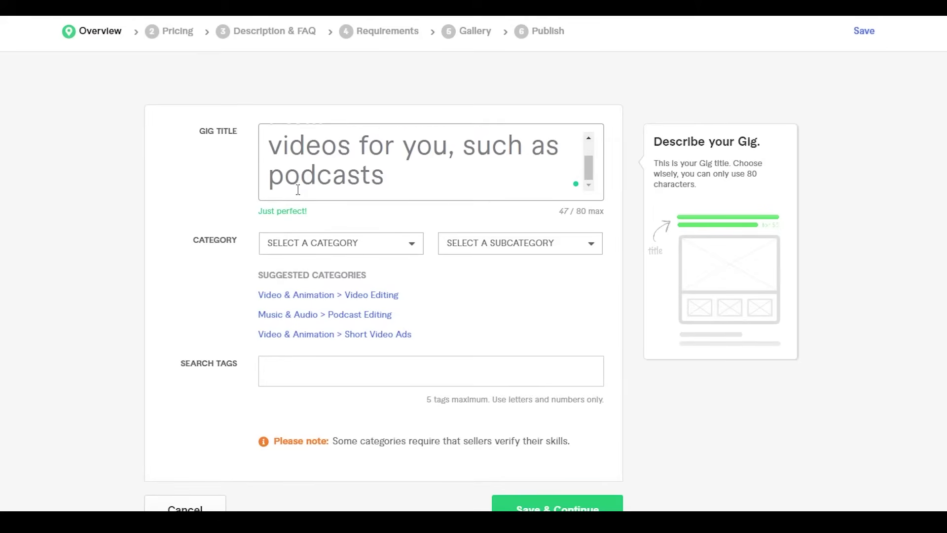
pyautogui.scroll(2, 298, 189)
pyautogui.scroll(-2, 222, 203)
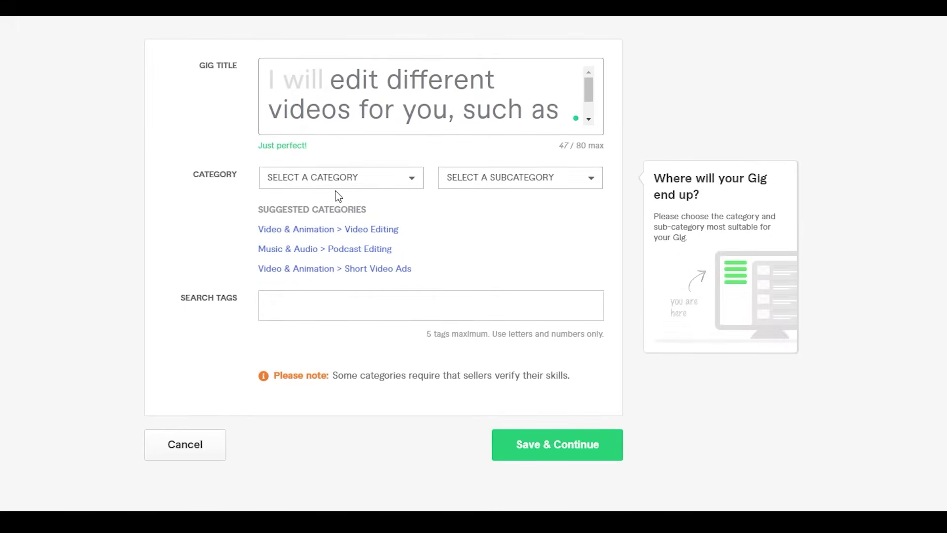
# - Apply the suggested Video & Animation > Video Editing category to the gig
pyautogui.click(371, 229)
pyautogui.scroll(-2, 360, 207)
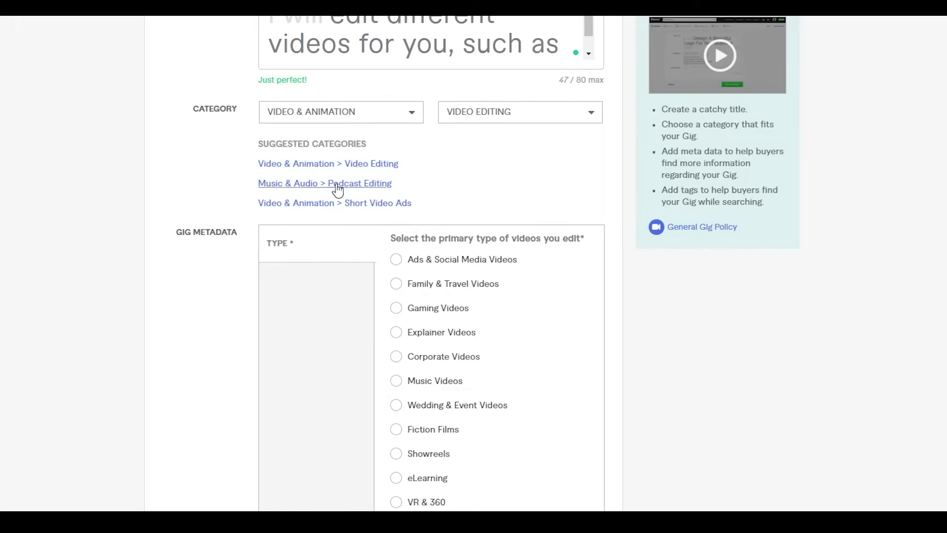
pyautogui.scroll(-3, 339, 173)
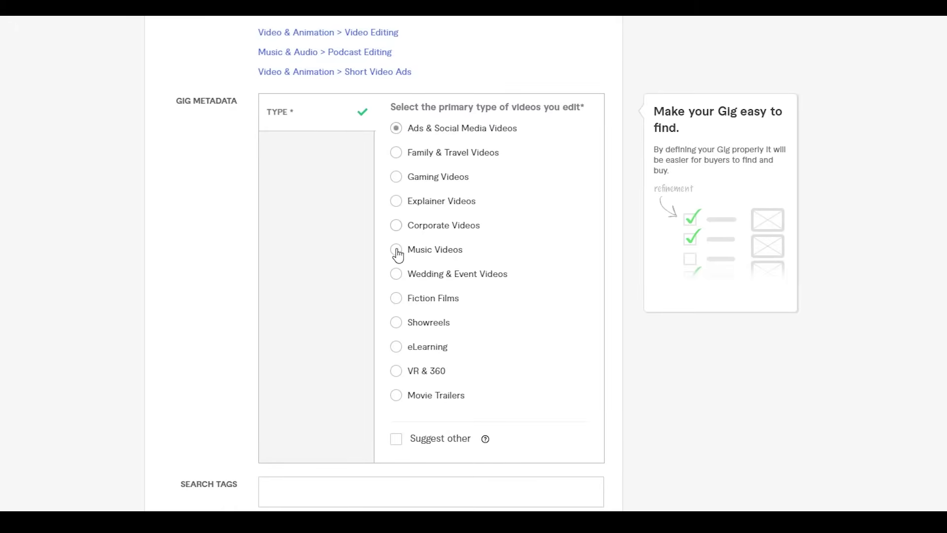
# - Make Ads & Social Media Videos the primary video type instead of Explainer Videos
pyautogui.click(396, 201)
pyautogui.rightClick(401, 229)
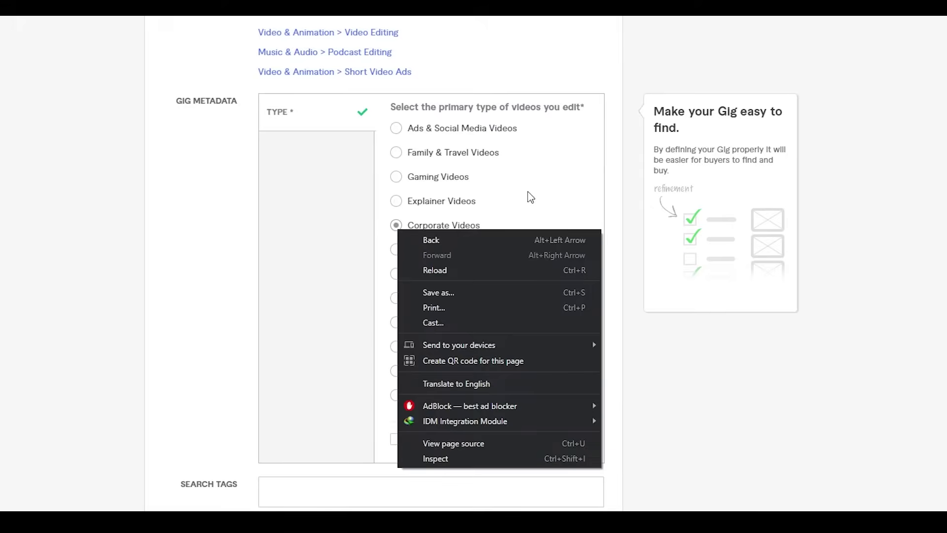
pyautogui.click(566, 190)
pyautogui.scroll(1, 435, 191)
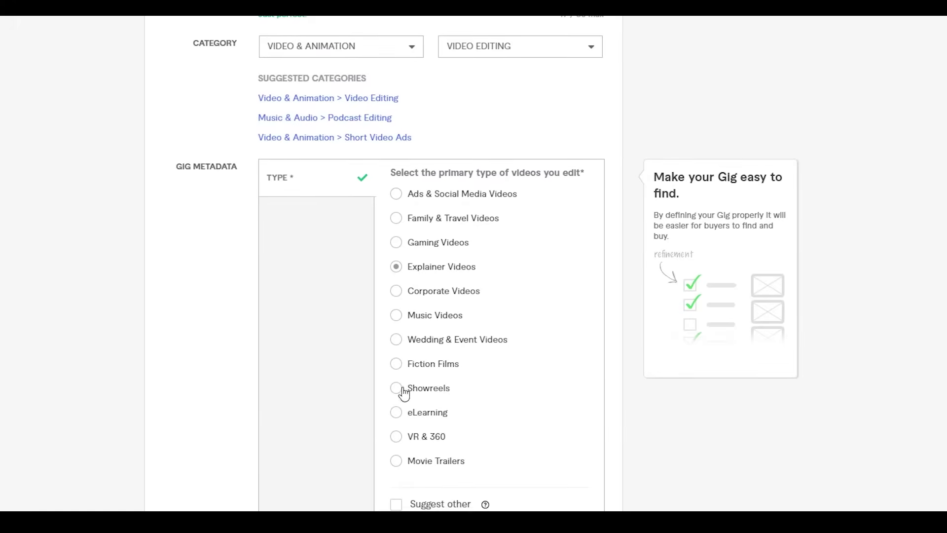
pyautogui.scroll(-1, 412, 395)
pyautogui.scroll(1, 402, 193)
pyautogui.click(396, 195)
pyautogui.scroll(-3, 428, 291)
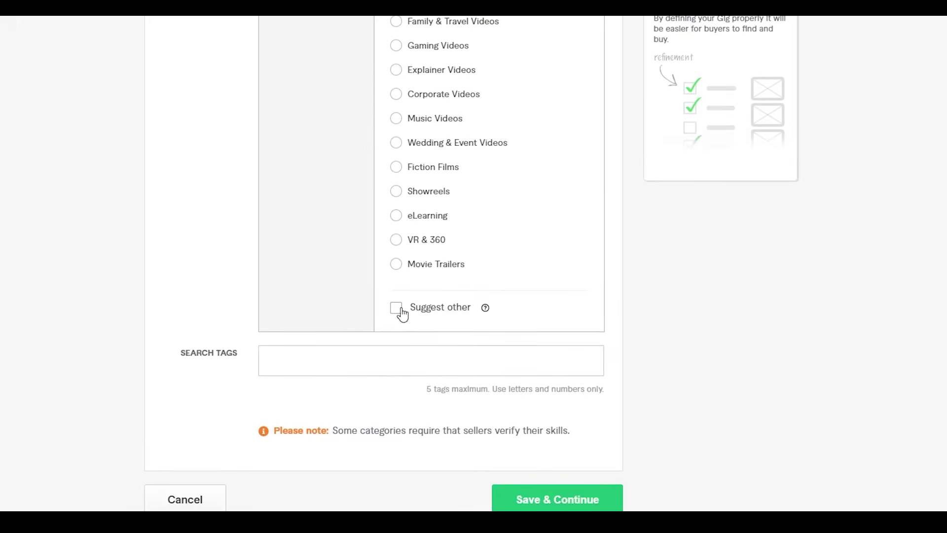
pyautogui.scroll(-2, 401, 312)
pyautogui.click(283, 225)
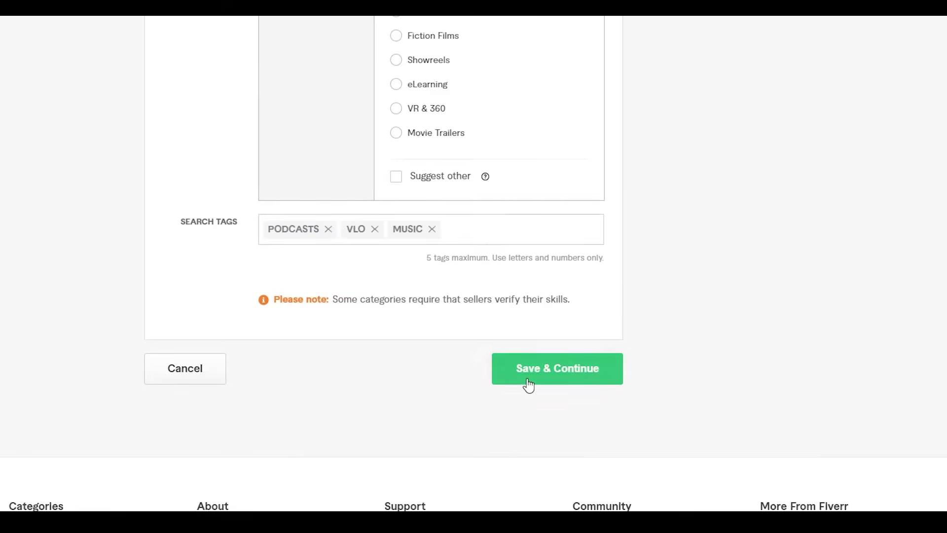
pyautogui.click(529, 383)
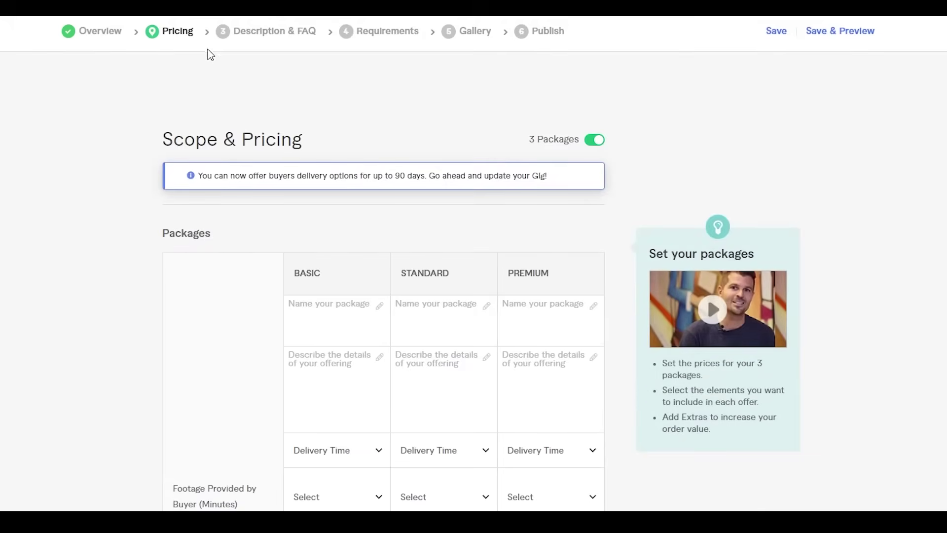
pyautogui.scroll(-4, 207, 53)
pyautogui.moveTo(294, 103)
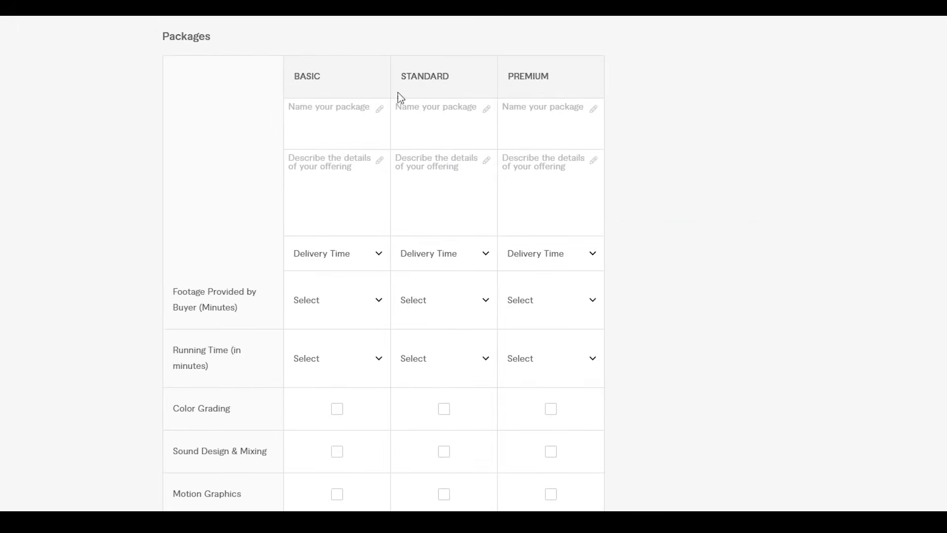
pyautogui.scroll(-5, 518, 148)
pyautogui.scroll(1, 561, 171)
pyautogui.scroll(4, 633, 217)
pyautogui.moveTo(366, 201)
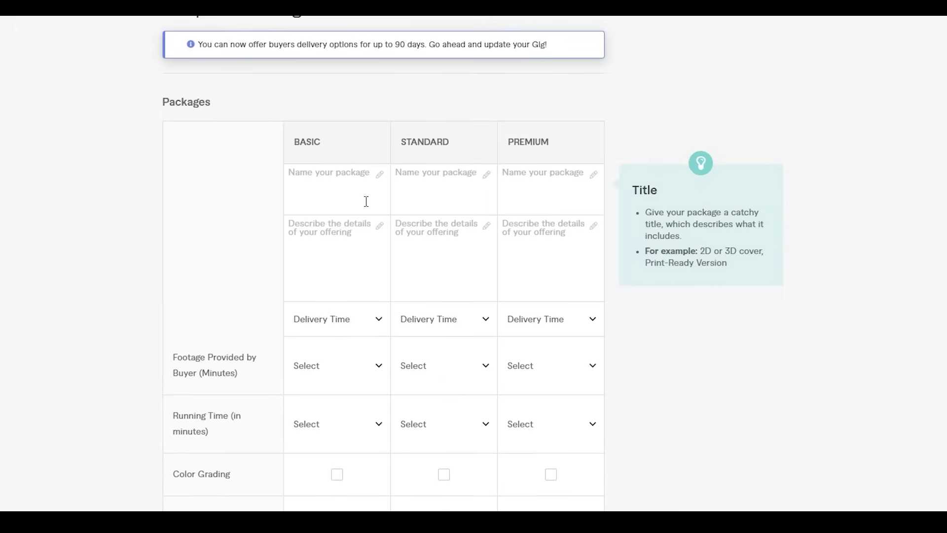
pyautogui.click(333, 197)
pyautogui.click(432, 171)
pyautogui.click(545, 177)
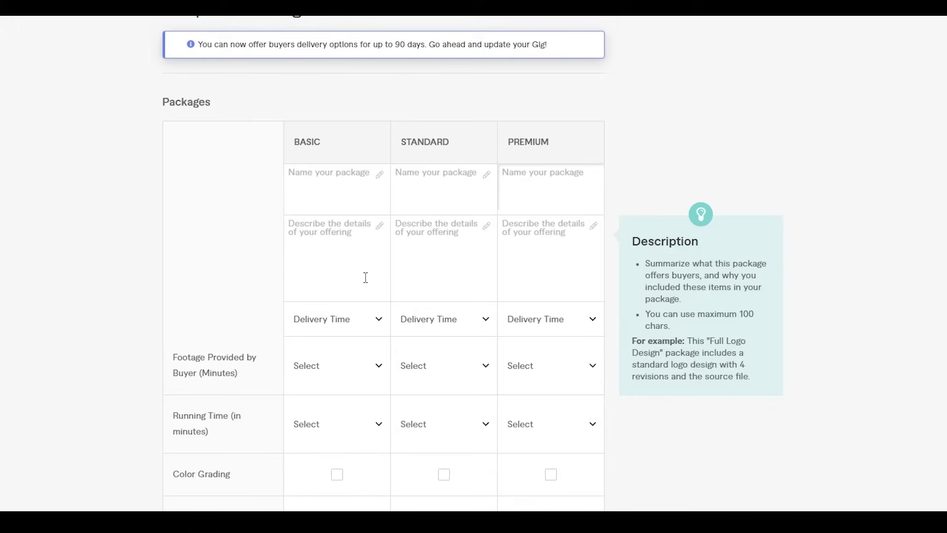
pyautogui.click(290, 209)
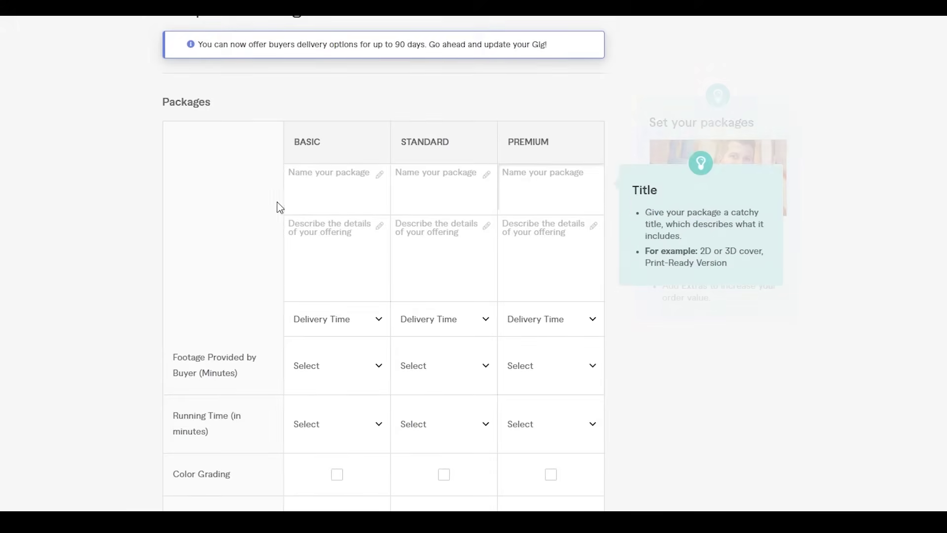
pyautogui.click(351, 229)
pyautogui.scroll(-1, 346, 222)
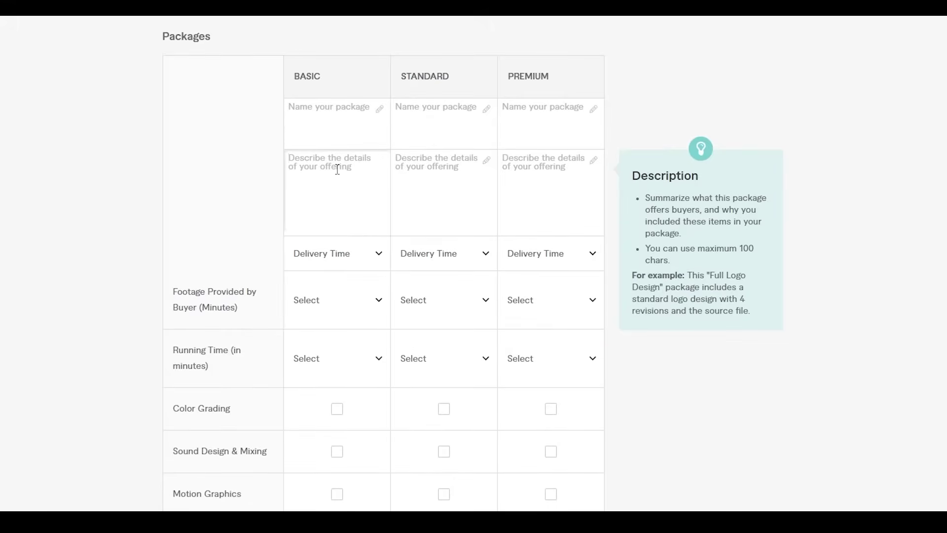
pyautogui.click(432, 172)
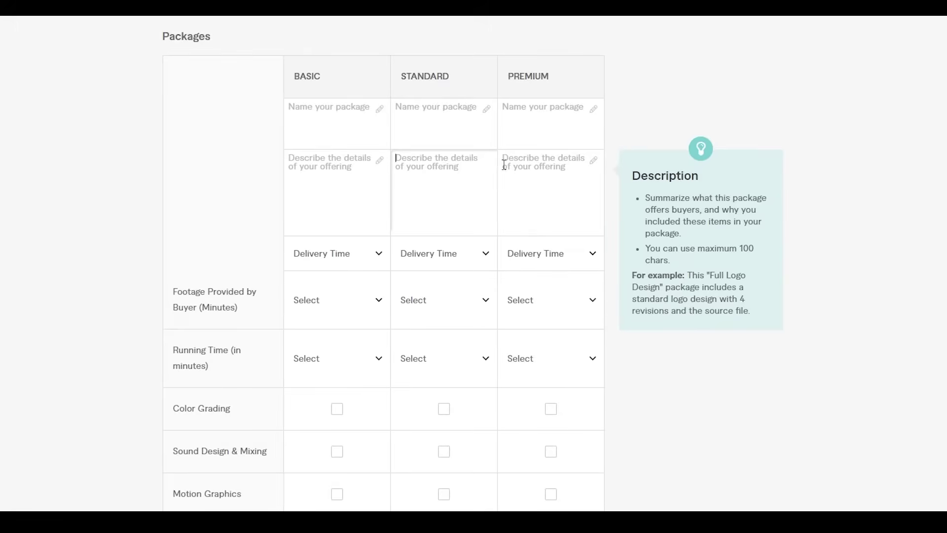
pyautogui.click(562, 163)
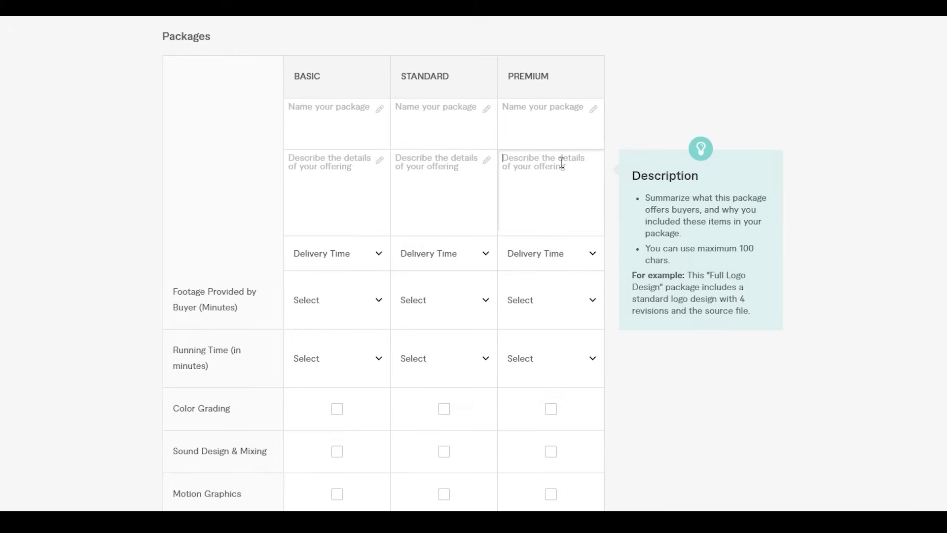
# - Give the Basic, Standard and Premium packages 1, 2 and 4 day delivery
pyautogui.scroll(-3, 384, 194)
pyautogui.scroll(1, 370, 139)
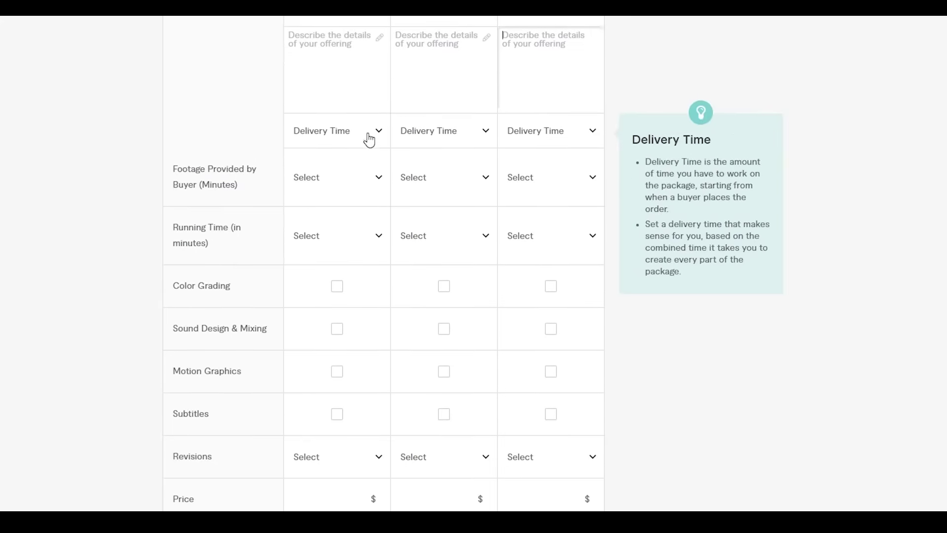
pyautogui.click(379, 189)
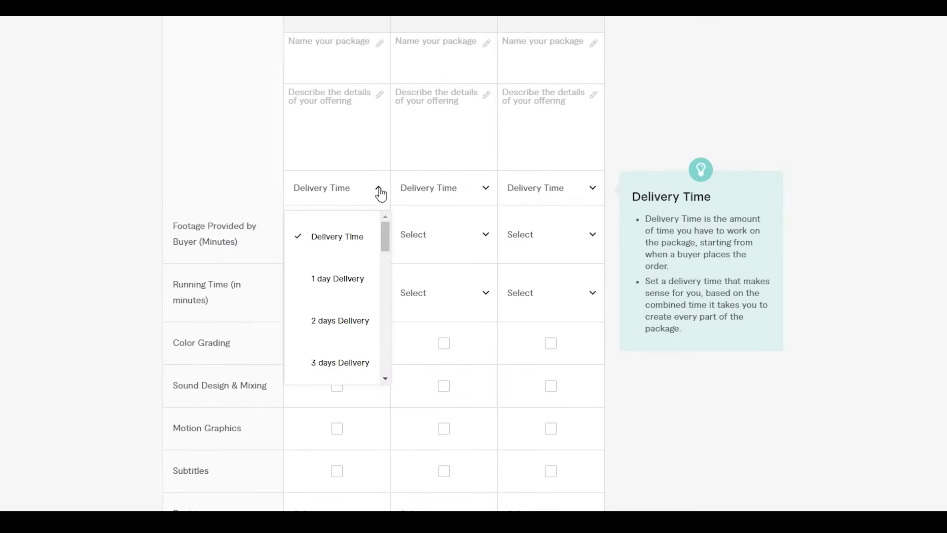
pyautogui.click(354, 287)
pyautogui.scroll(1, 434, 276)
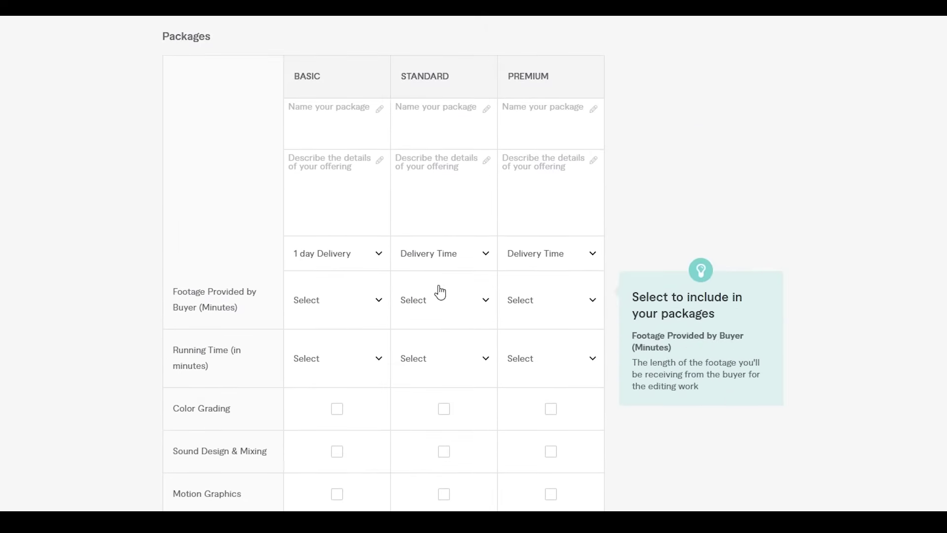
pyautogui.click(478, 266)
pyautogui.click(453, 385)
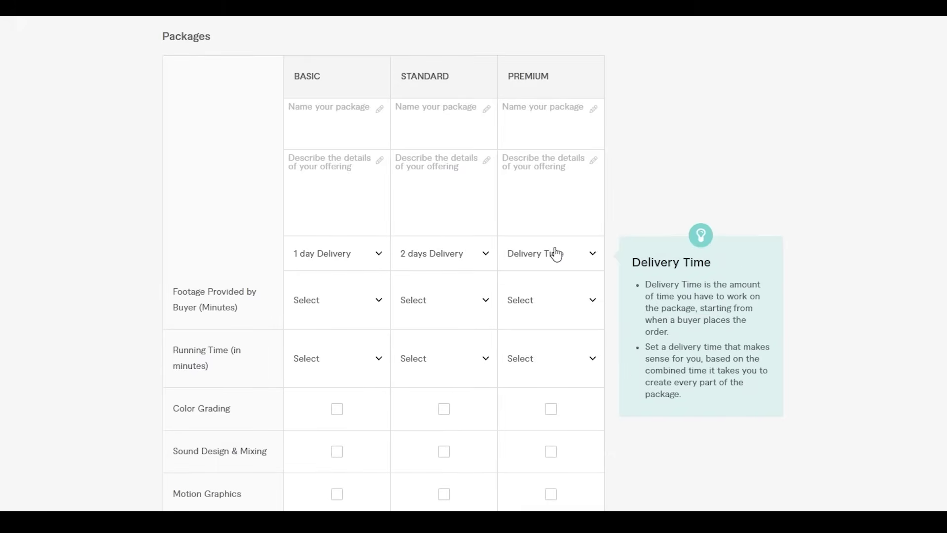
pyautogui.click(556, 254)
pyautogui.scroll(-2, 552, 355)
pyautogui.click(562, 342)
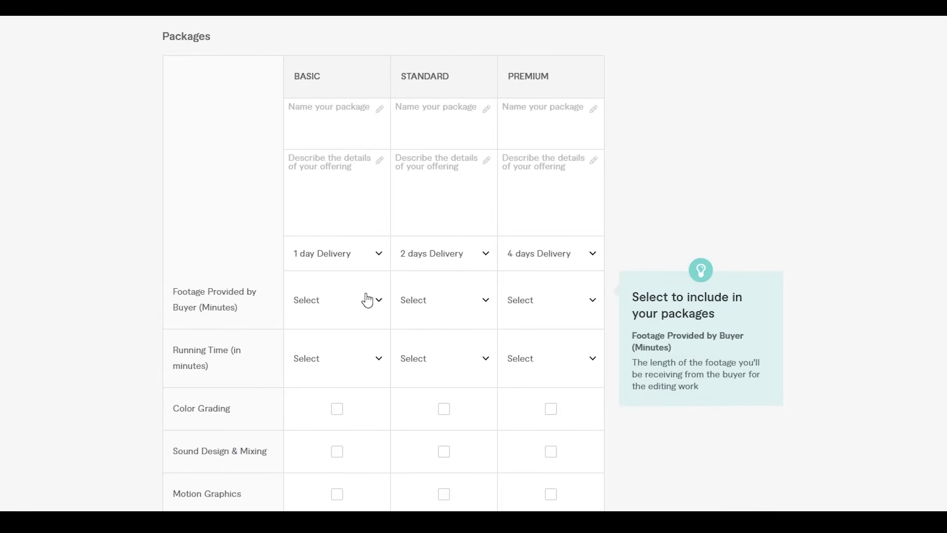
# - Set 15 minutes of footage for Basic and Standard, and a 10-minute Premium running time
pyautogui.click(351, 315)
pyautogui.click(341, 390)
pyautogui.click(415, 311)
pyautogui.click(429, 393)
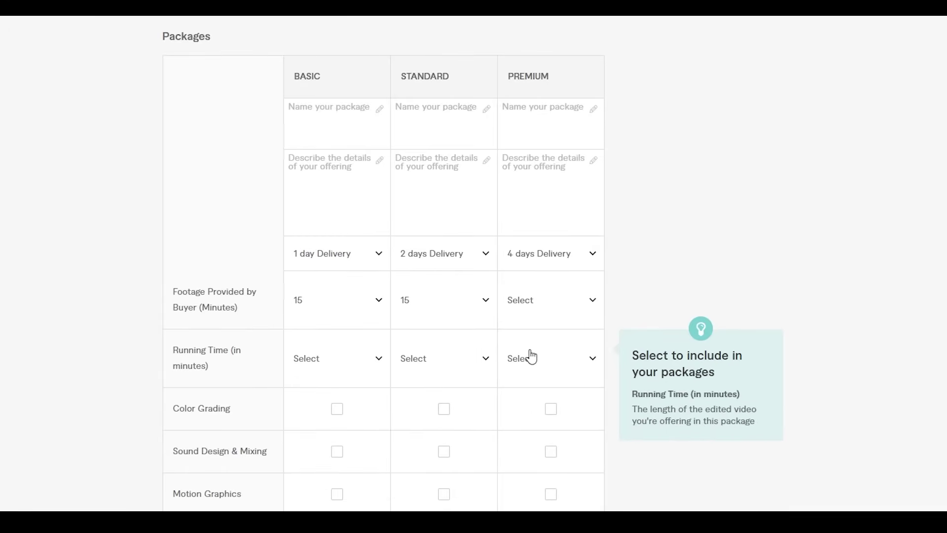
pyautogui.click(531, 357)
pyautogui.scroll(-4, 555, 444)
pyautogui.scroll(-3, 562, 503)
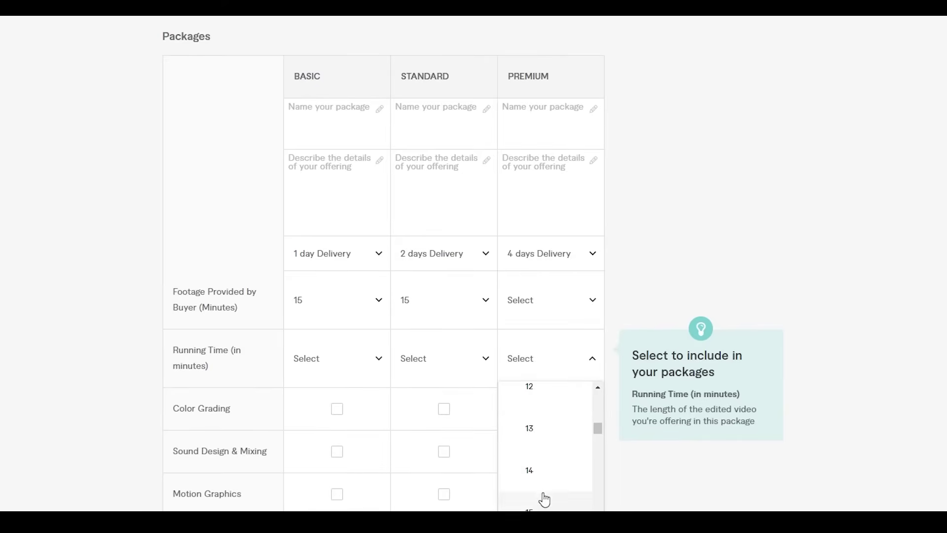
pyautogui.scroll(2, 553, 496)
pyautogui.click(548, 453)
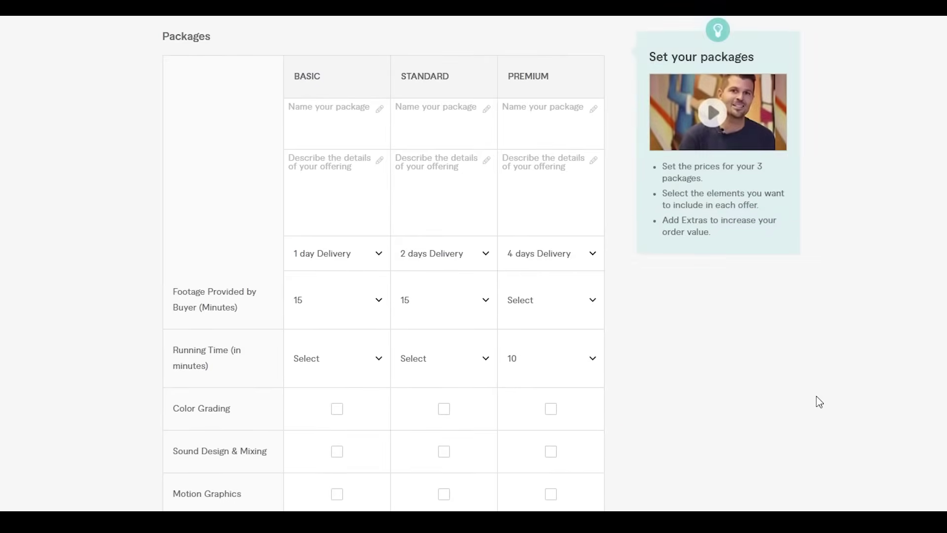
pyautogui.scroll(-1, 816, 396)
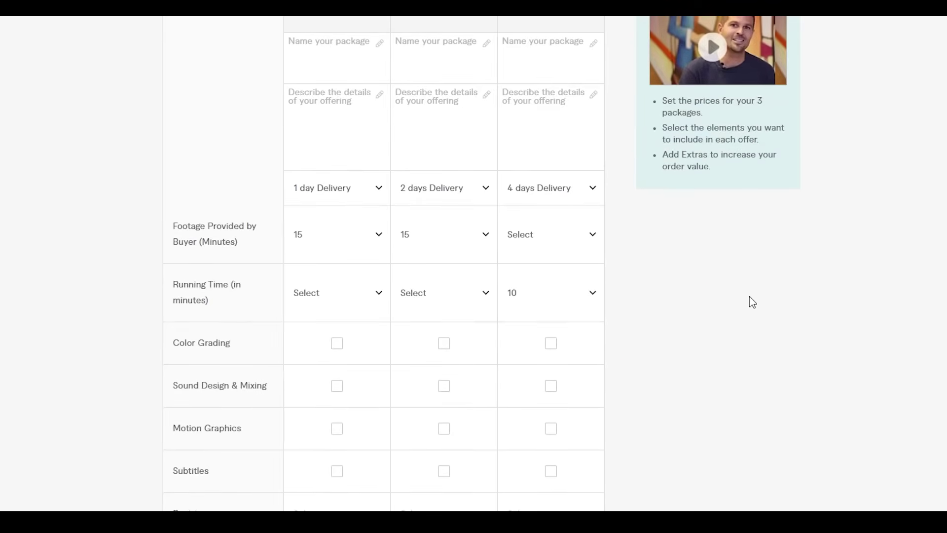
pyautogui.scroll(1, 345, 222)
pyautogui.scroll(-2, 246, 237)
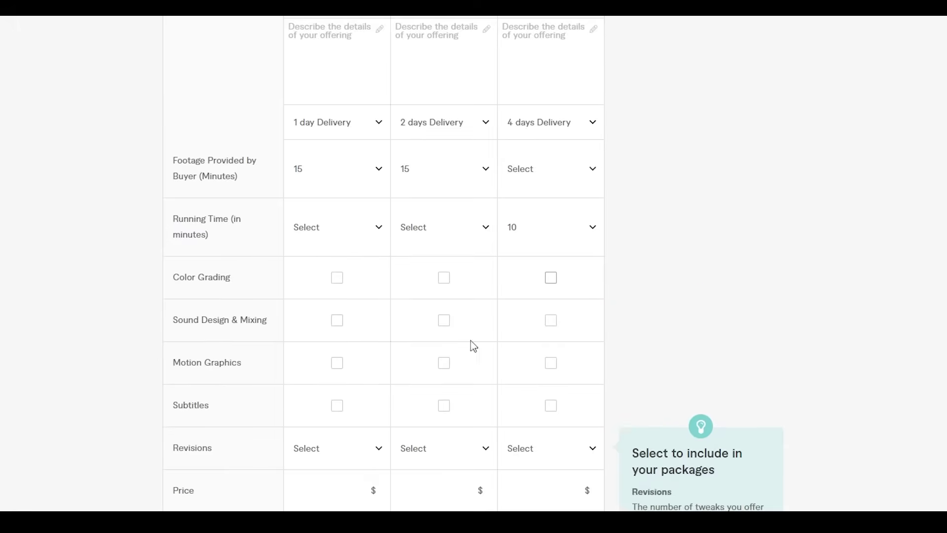
# - Set revisions to 2 for Basic, 2 for Standard and 4 for Premium
pyautogui.scroll(3, 558, 139)
pyautogui.scroll(-1, 548, 423)
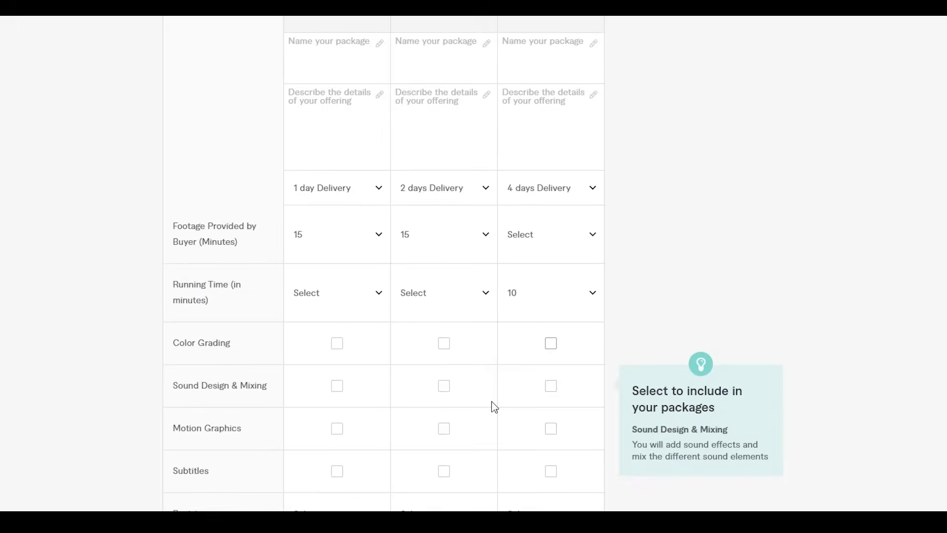
pyautogui.scroll(-1, 494, 407)
pyautogui.click(374, 452)
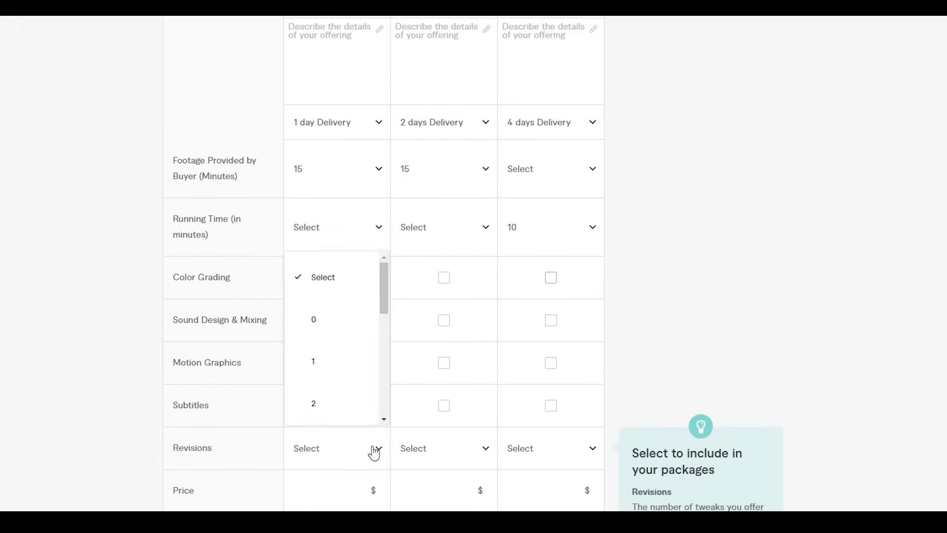
pyautogui.click(335, 401)
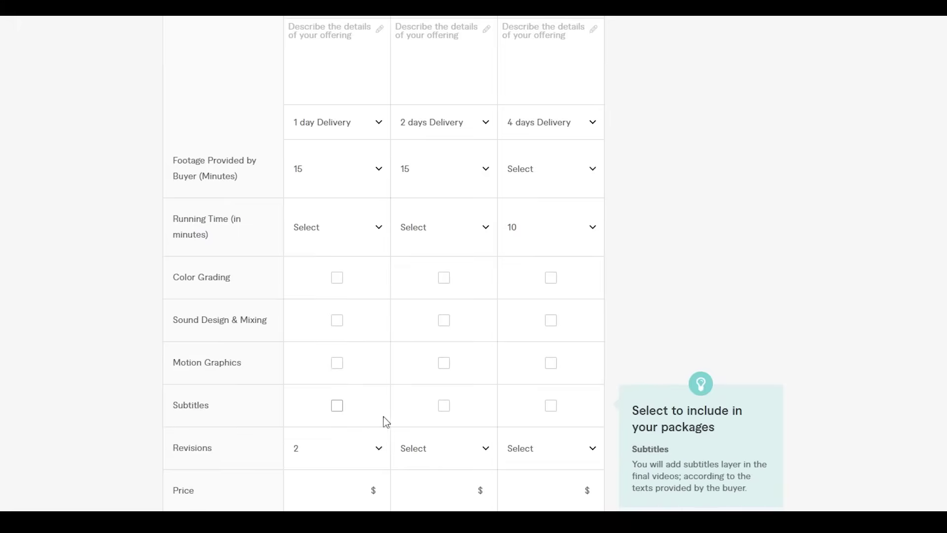
pyautogui.click(442, 448)
pyautogui.scroll(-1, 453, 391)
pyautogui.click(450, 345)
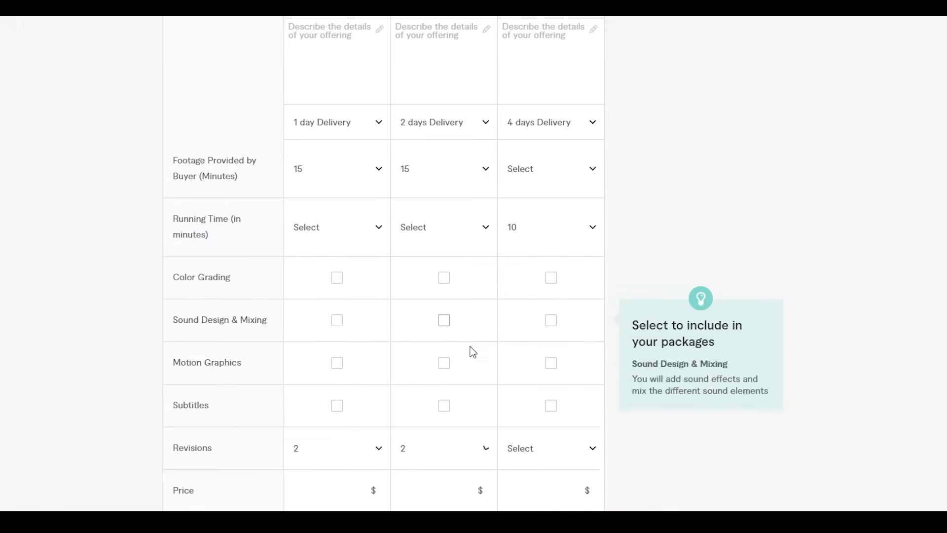
pyautogui.click(546, 446)
pyautogui.scroll(-2, 528, 395)
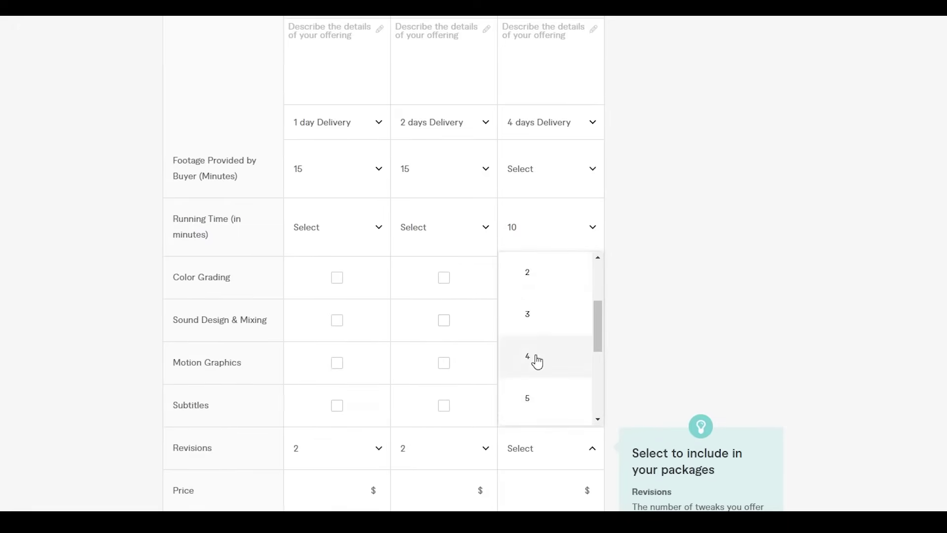
pyautogui.click(537, 359)
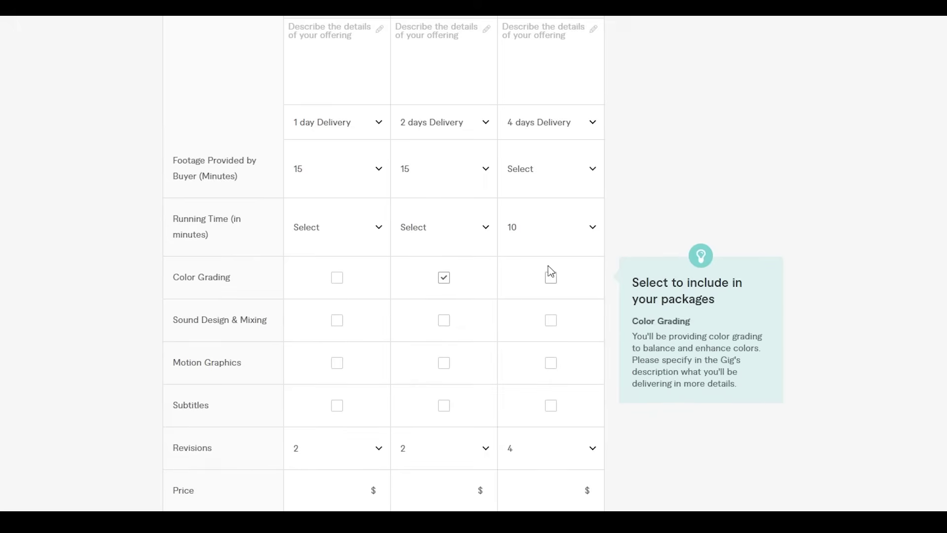
# - Include Color Grading, Sound Design & Mixing, Motion Graphics and Subtitles in Premium
pyautogui.click(552, 282)
pyautogui.click(551, 322)
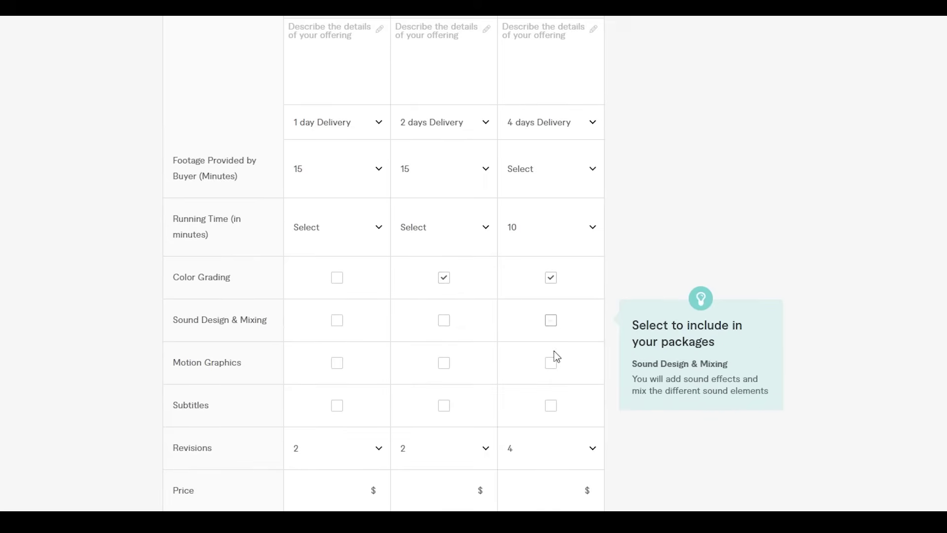
pyautogui.click(552, 364)
pyautogui.click(553, 409)
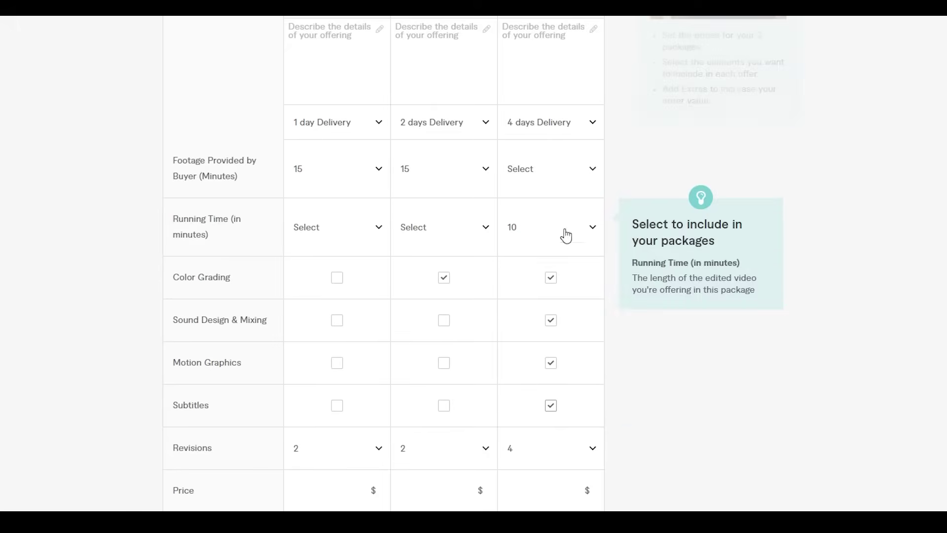
pyautogui.scroll(-6, 565, 235)
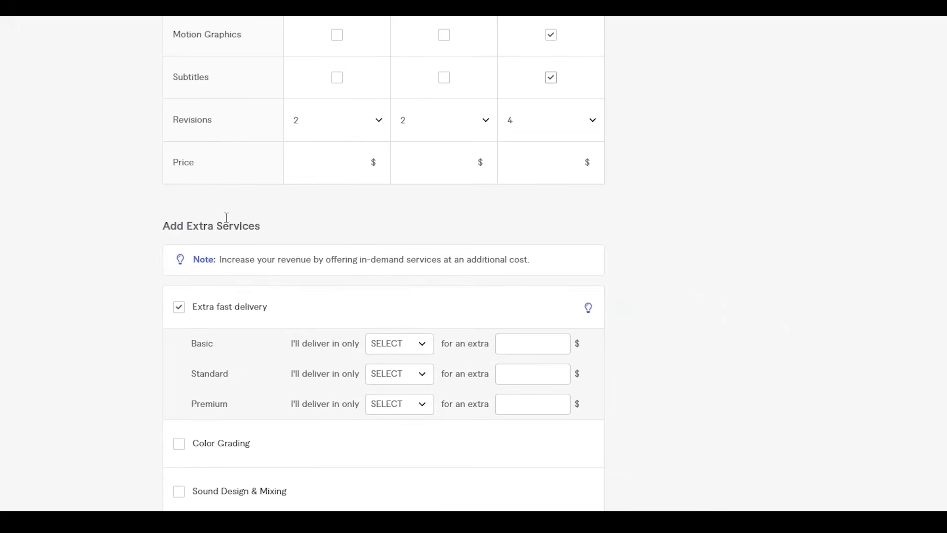
pyautogui.scroll(-2, 242, 222)
pyautogui.scroll(8, 308, 295)
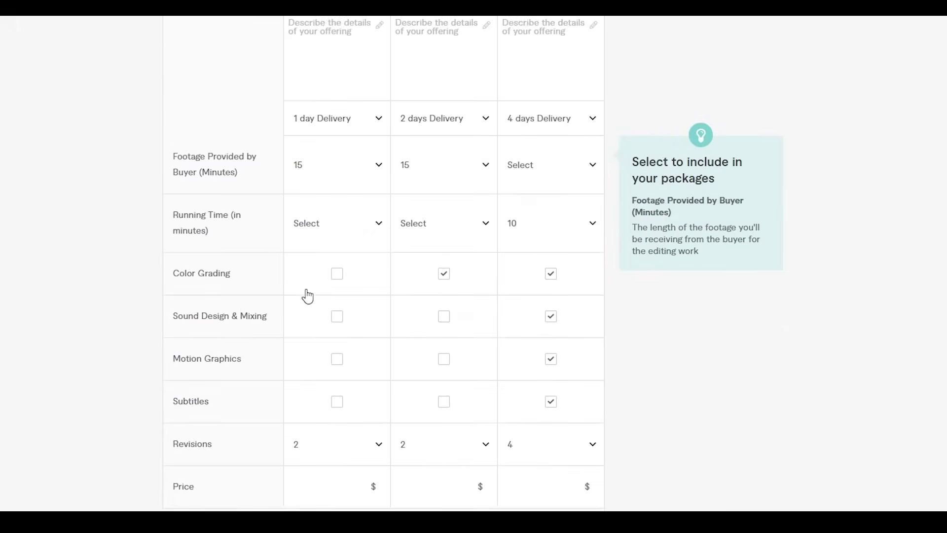
pyautogui.scroll(-4, 308, 295)
pyautogui.scroll(1, 311, 290)
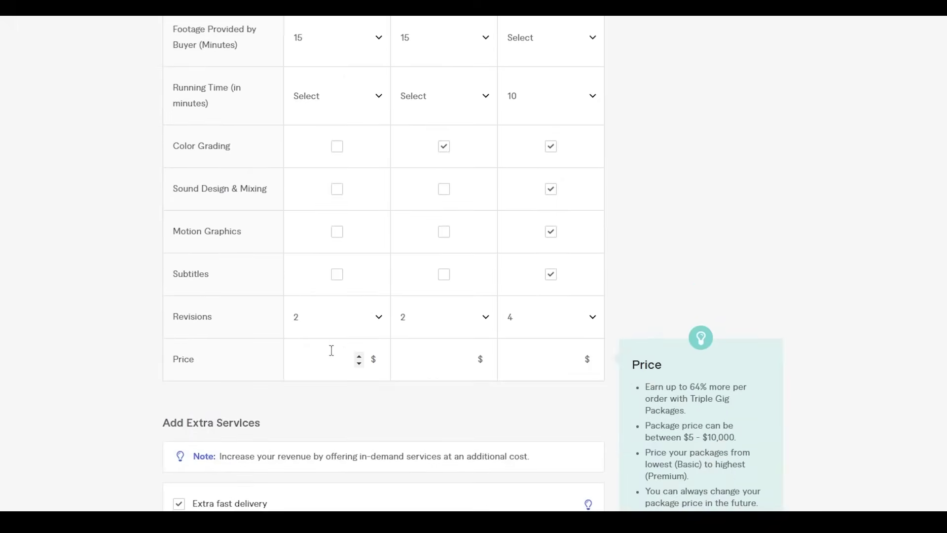
# - Fill in the $5, $5 and $30 price fields for the three packages
pyautogui.click(359, 365)
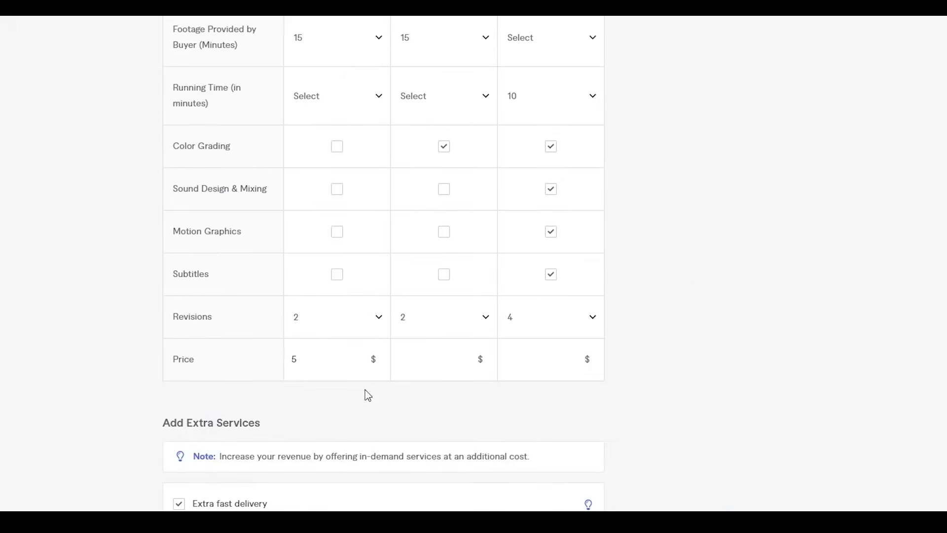
pyautogui.click(430, 363)
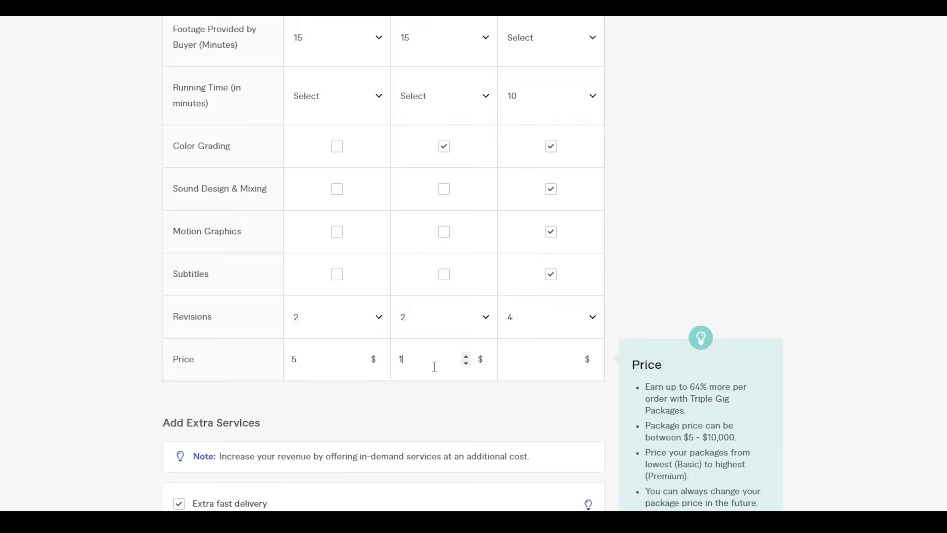
pyautogui.click(553, 364)
pyautogui.write('30')
pyautogui.scroll(-5, 437, 363)
pyautogui.scroll(-2, 385, 214)
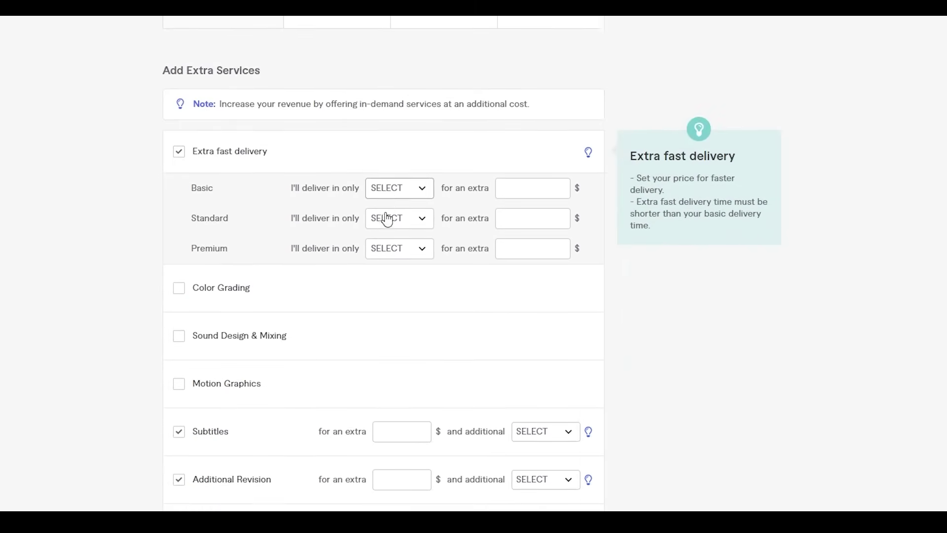
pyautogui.scroll(2, 390, 213)
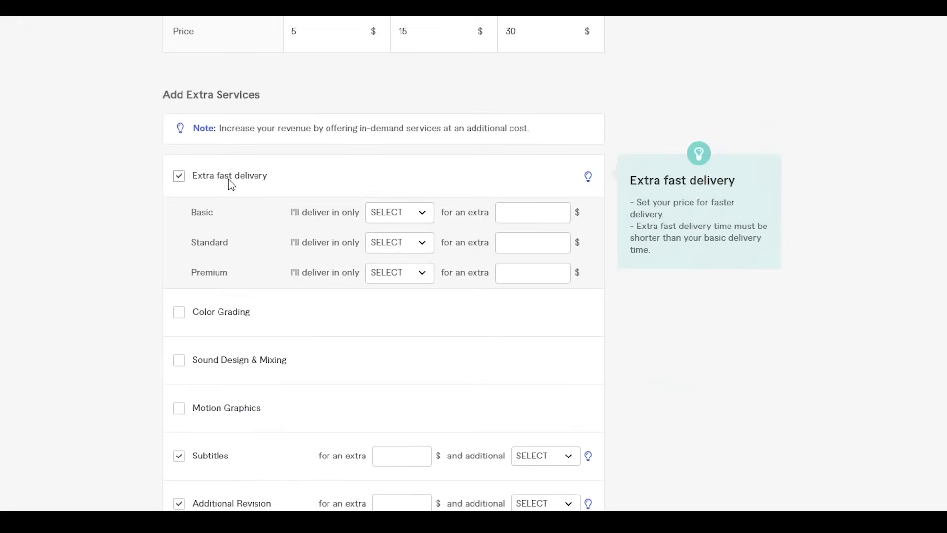
# - Set extra fast delivery to 1 day for Basic and Standard, 2 days for Premium
pyautogui.click(407, 215)
pyautogui.click(414, 279)
pyautogui.scroll(1, 523, 247)
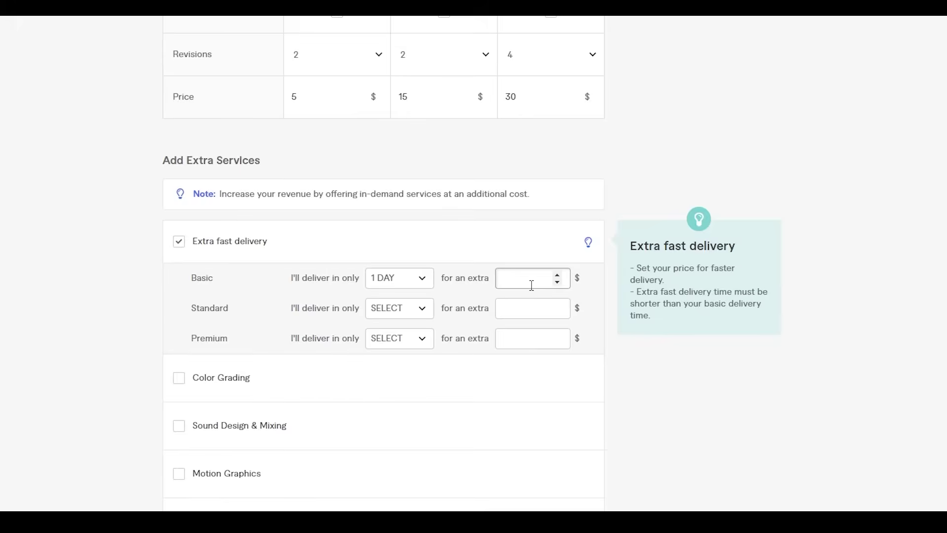
pyautogui.click(394, 311)
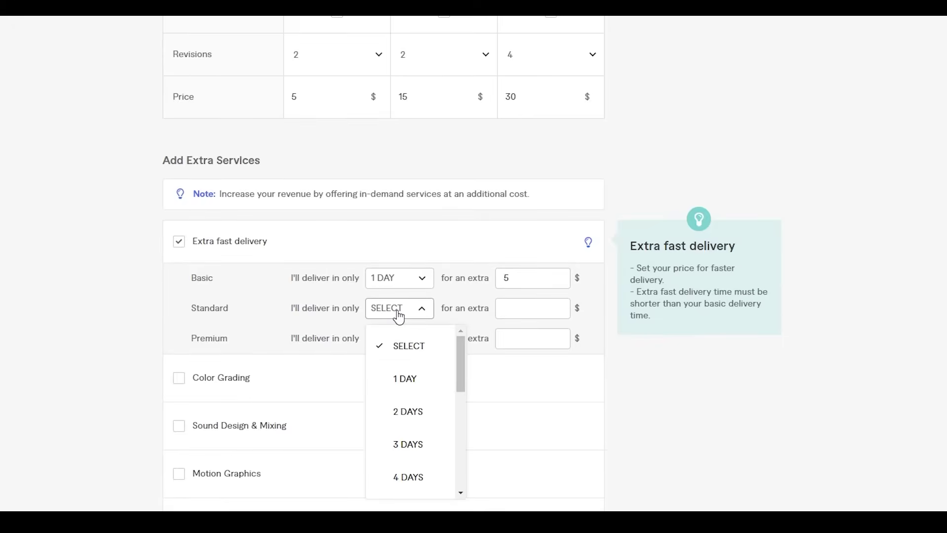
pyautogui.click(416, 379)
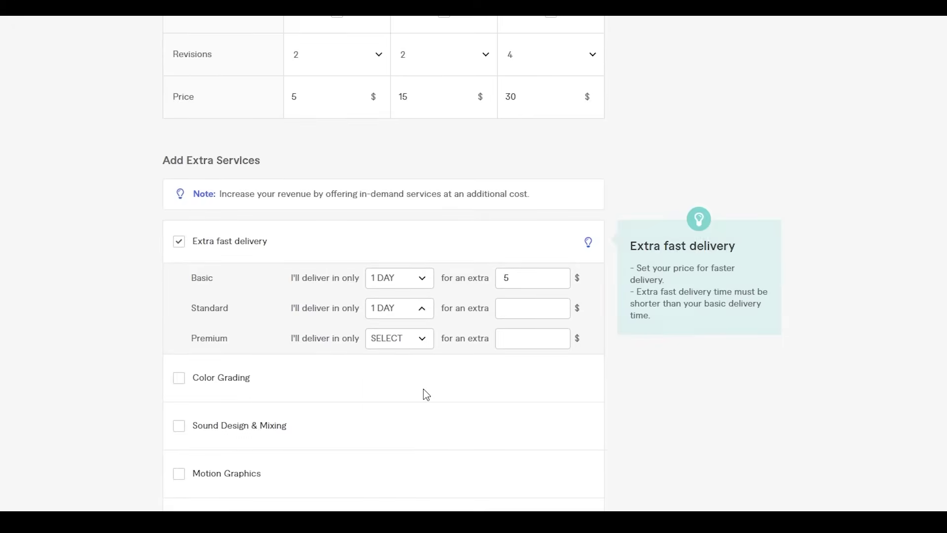
pyautogui.click(519, 306)
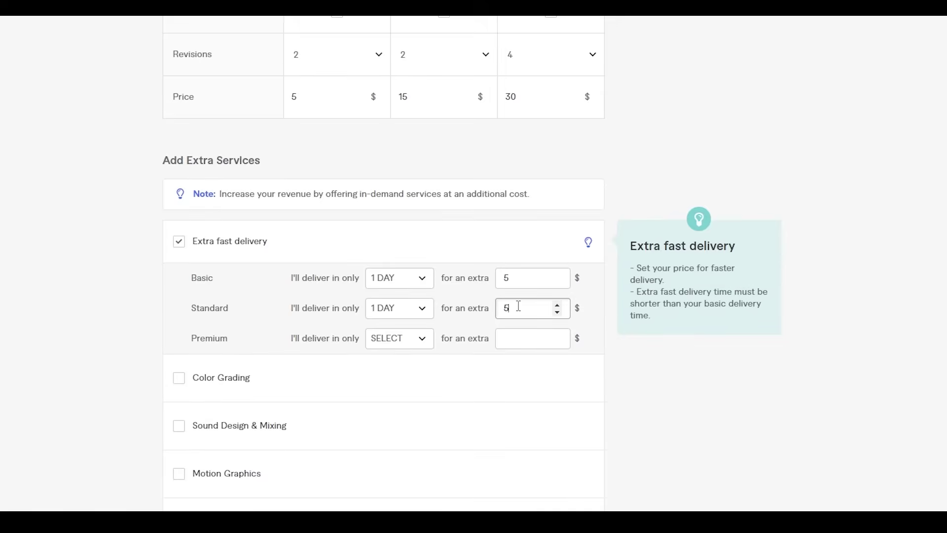
pyautogui.click(405, 342)
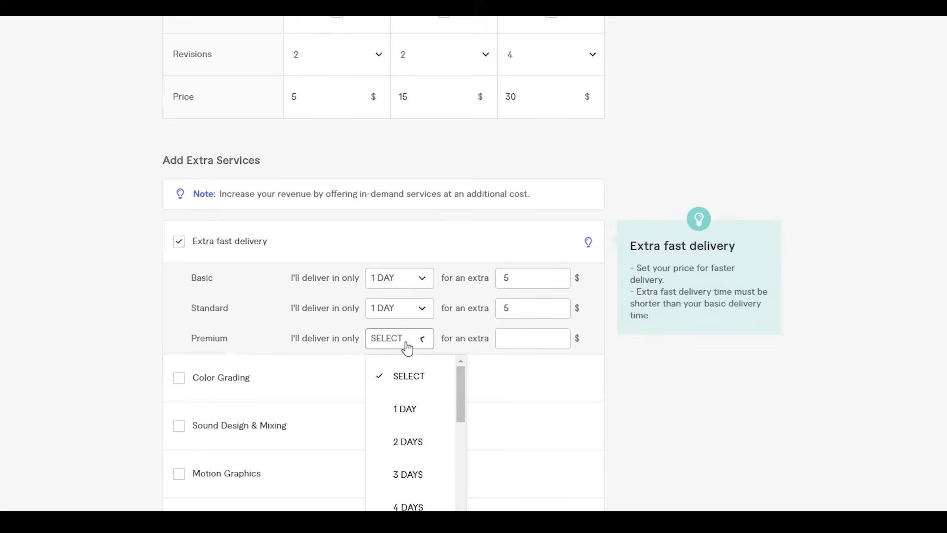
pyautogui.click(421, 442)
pyautogui.click(505, 339)
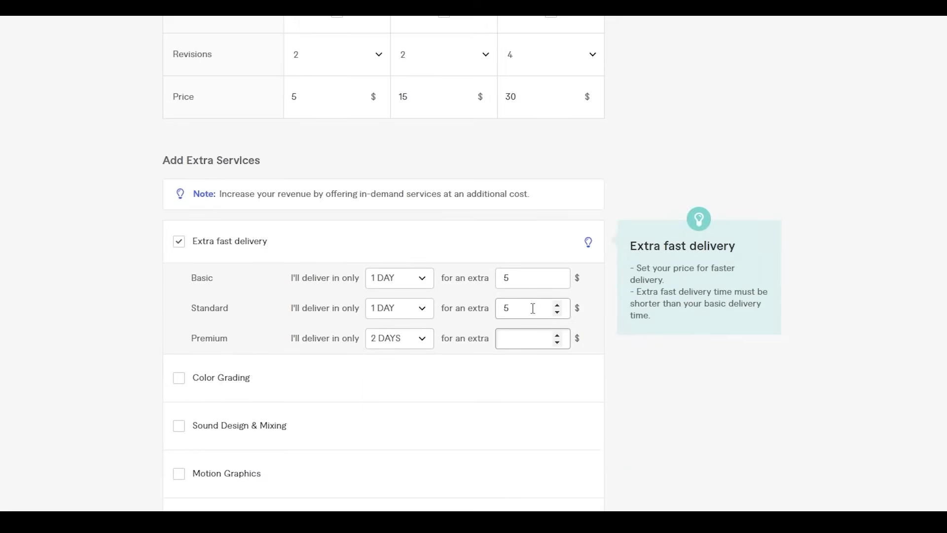
# - Enter the $30 Premium extra-fast fee and fill the Subtitles and Additional Revision prices
pyautogui.write('30')
pyautogui.scroll(-5, 533, 308)
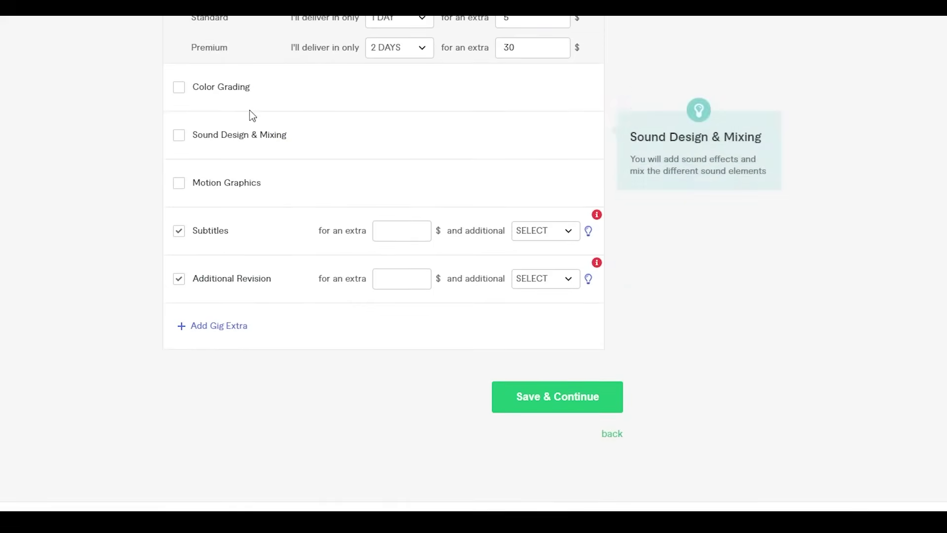
pyautogui.scroll(3, 202, 191)
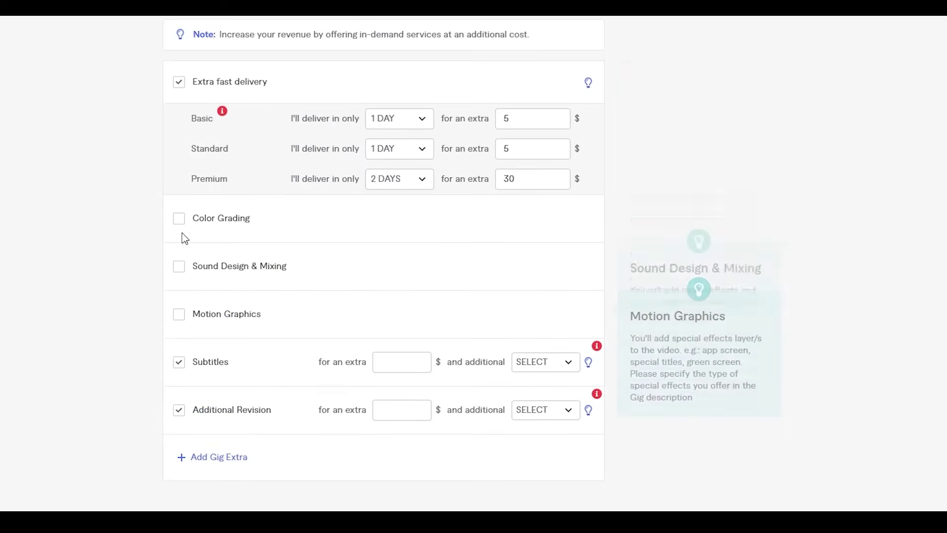
pyautogui.click(395, 362)
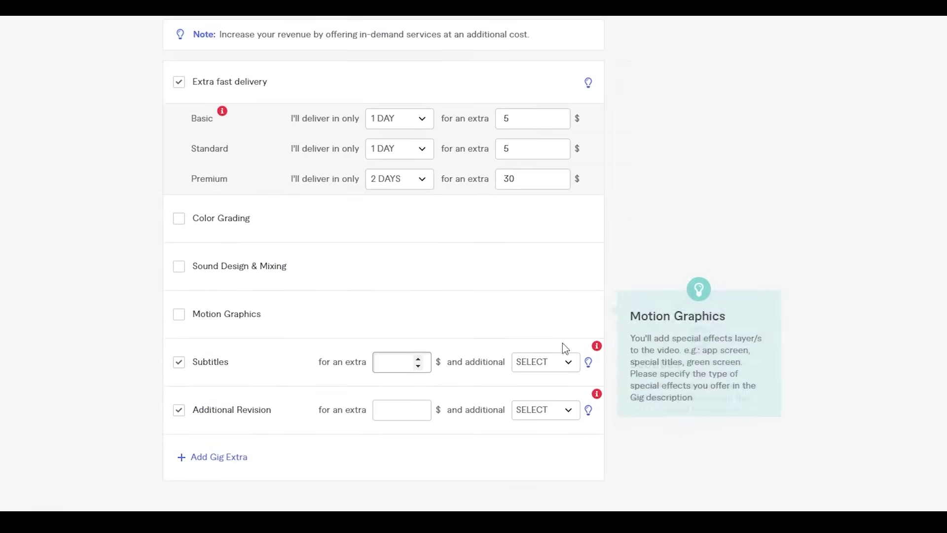
pyautogui.click(388, 414)
pyautogui.scroll(-2, 387, 415)
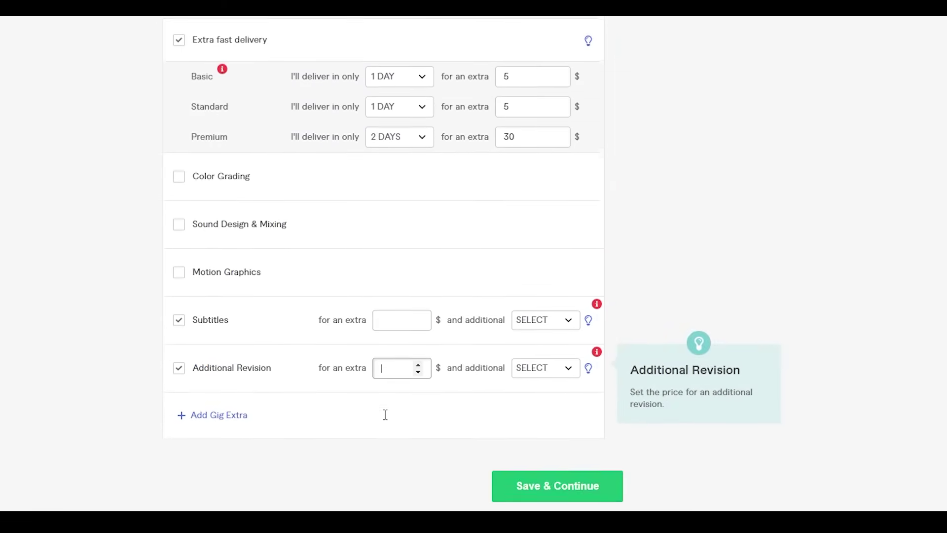
pyautogui.scroll(-1, 212, 392)
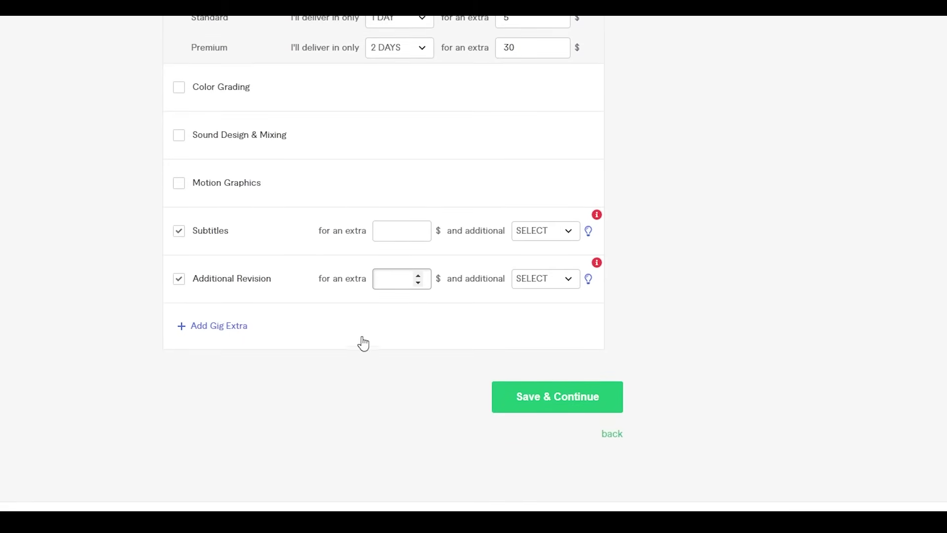
# - Review the package table and save the pricing step
pyautogui.click(611, 434)
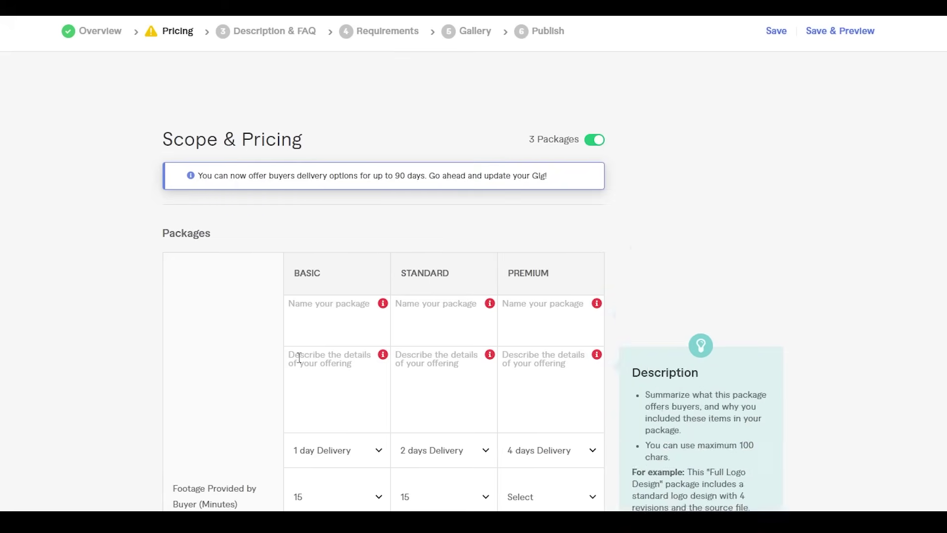
pyautogui.scroll(-2, 395, 306)
pyautogui.scroll(-12, 394, 281)
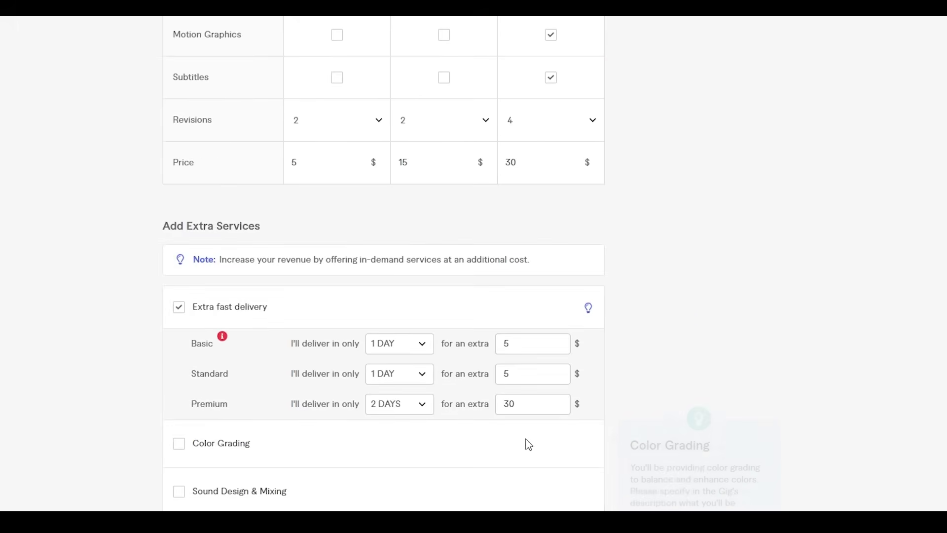
pyautogui.scroll(-4, 523, 444)
pyautogui.scroll(20, 520, 442)
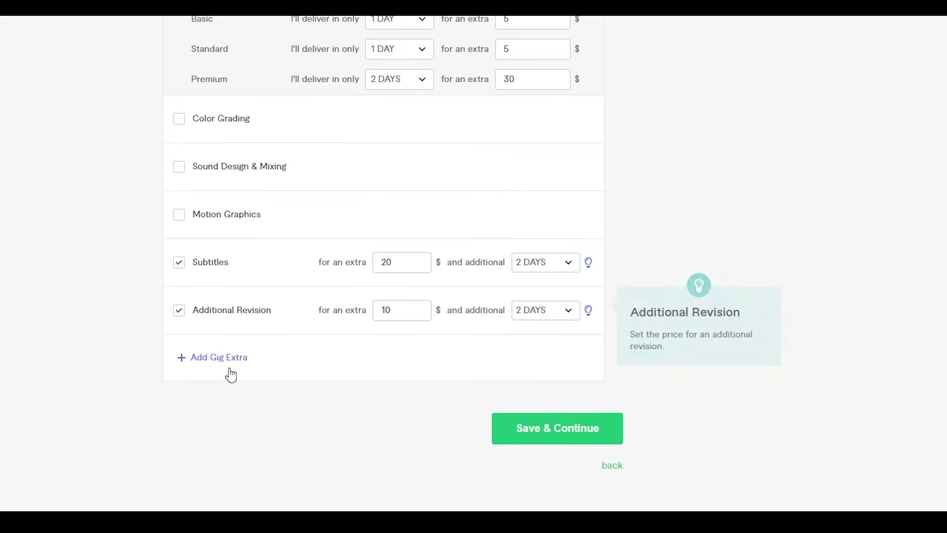
pyautogui.scroll(15, 243, 366)
pyautogui.scroll(-5, 243, 366)
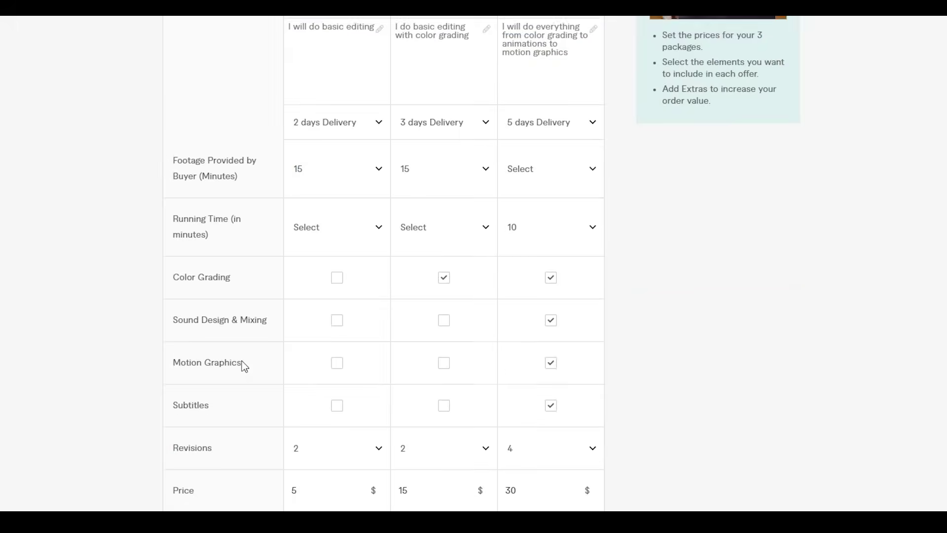
pyautogui.scroll(-10, 243, 366)
pyautogui.click(555, 293)
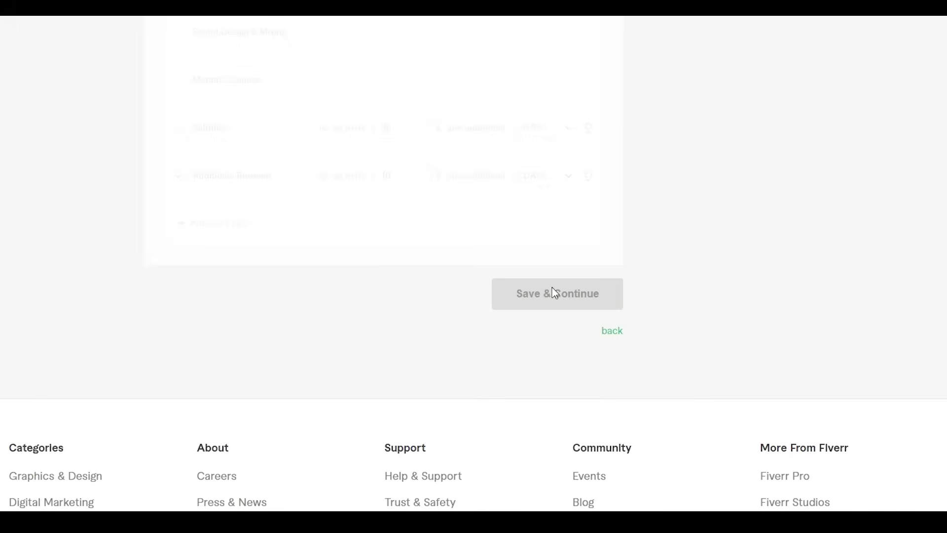
# - Work in the Briefly Describe Your Gig editor, then save the Description & FAQ step
pyautogui.scroll(-5, 582, 313)
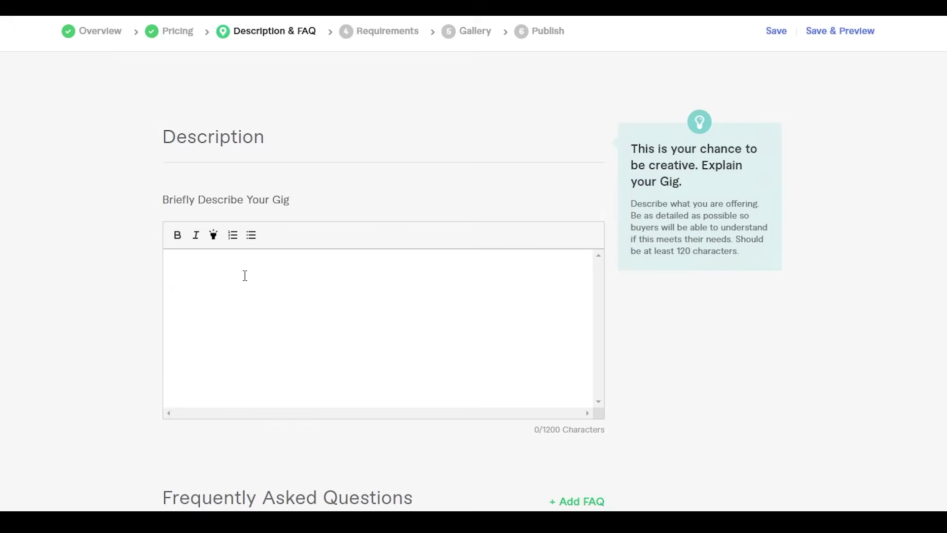
pyautogui.click(245, 276)
pyautogui.scroll(-7, 209, 380)
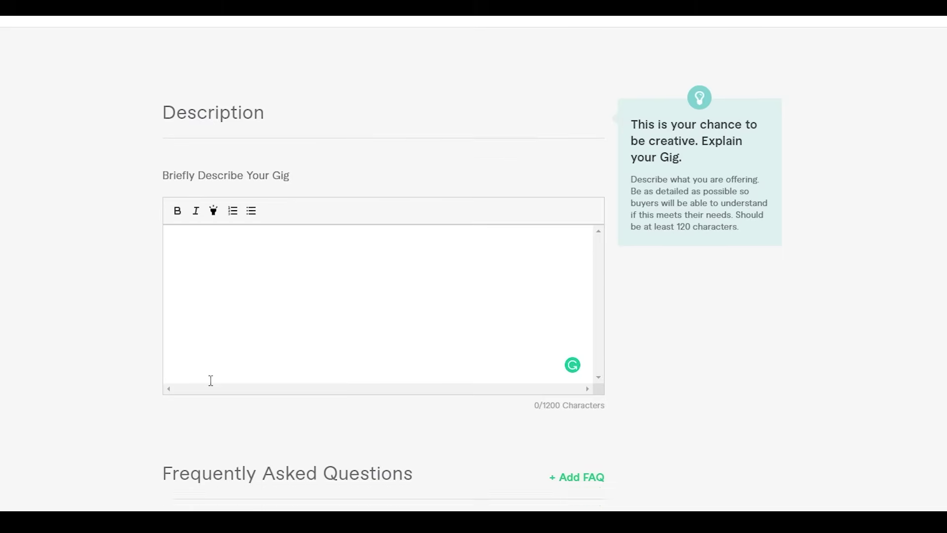
pyautogui.click(579, 328)
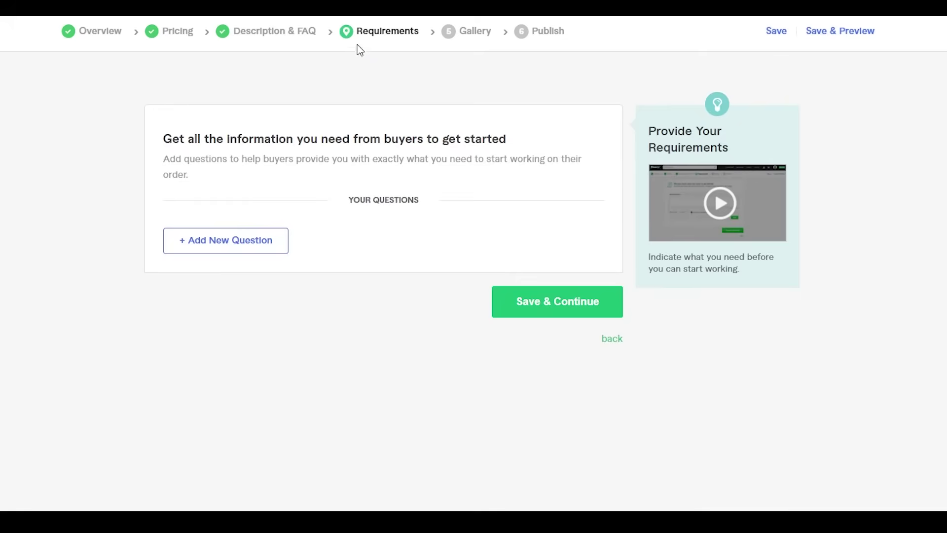
# - Add the question 'What kind of specifications do you have?' and save the Requirements step
pyautogui.click(246, 251)
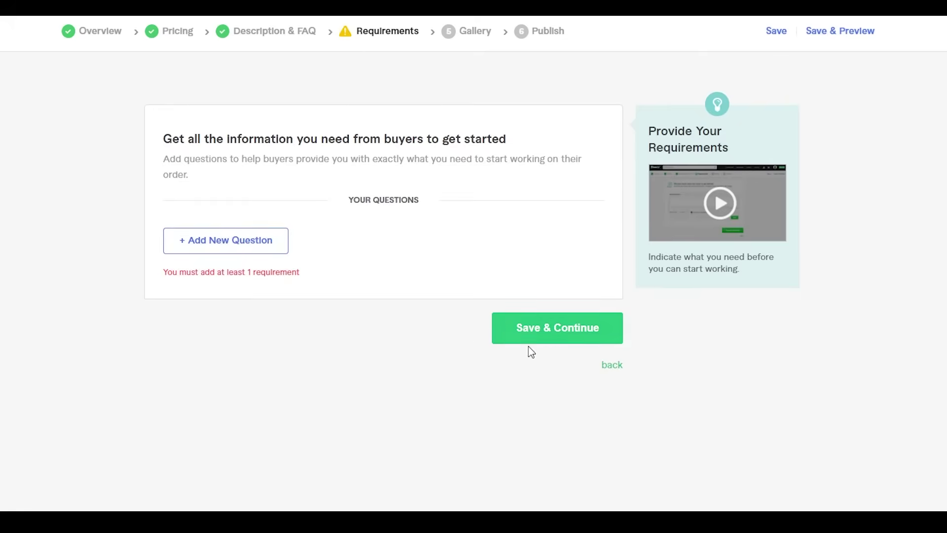
pyautogui.click(252, 244)
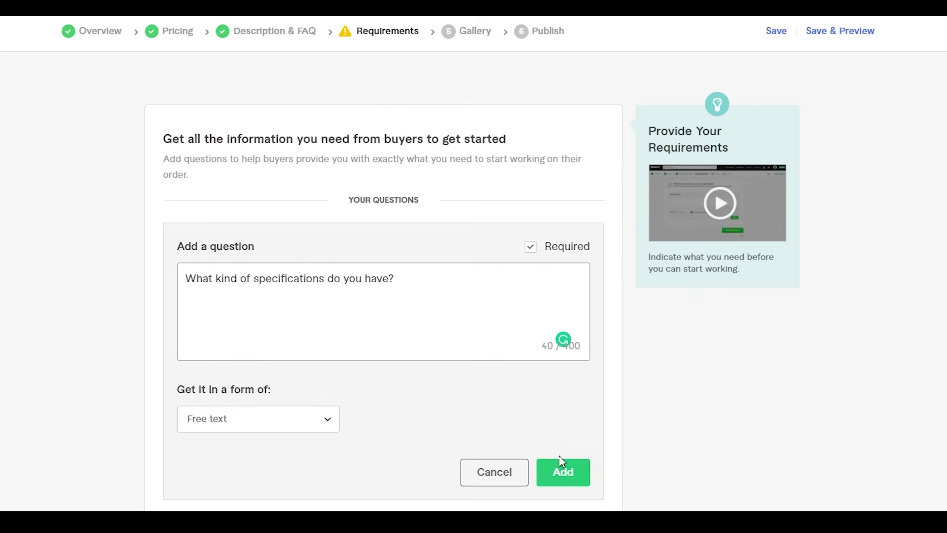
pyautogui.click(571, 482)
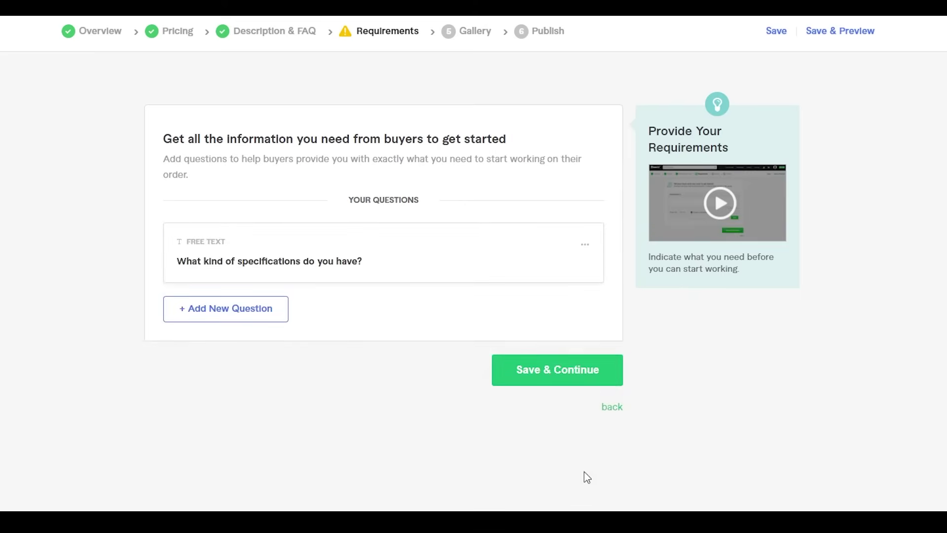
pyautogui.click(567, 386)
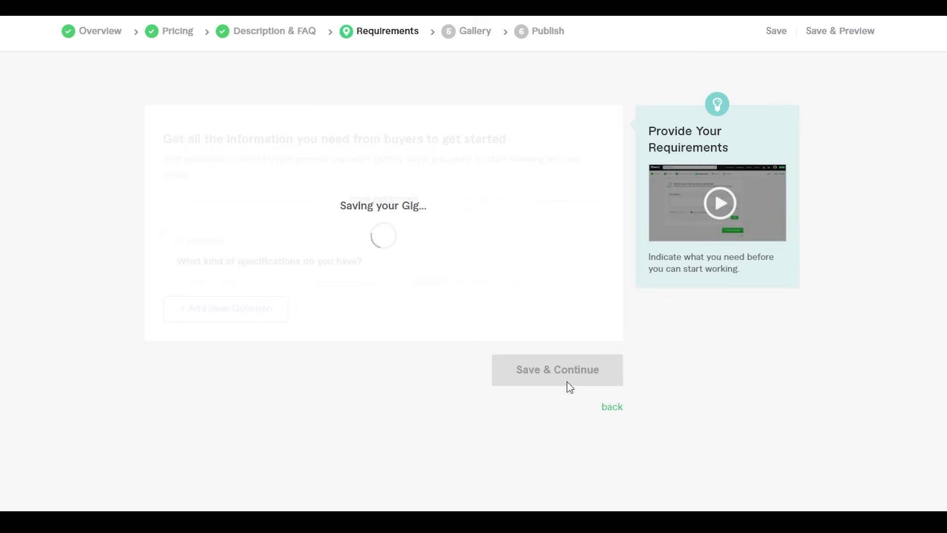
# - Review the Gallery's Video, Images and Documents sections and try saving the step
pyautogui.scroll(-5, 223, 301)
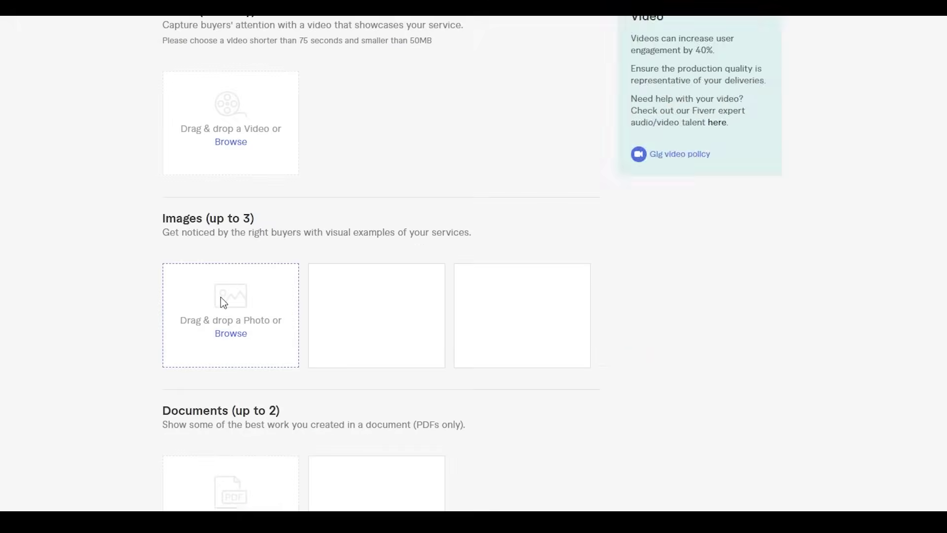
pyautogui.scroll(-4, 212, 294)
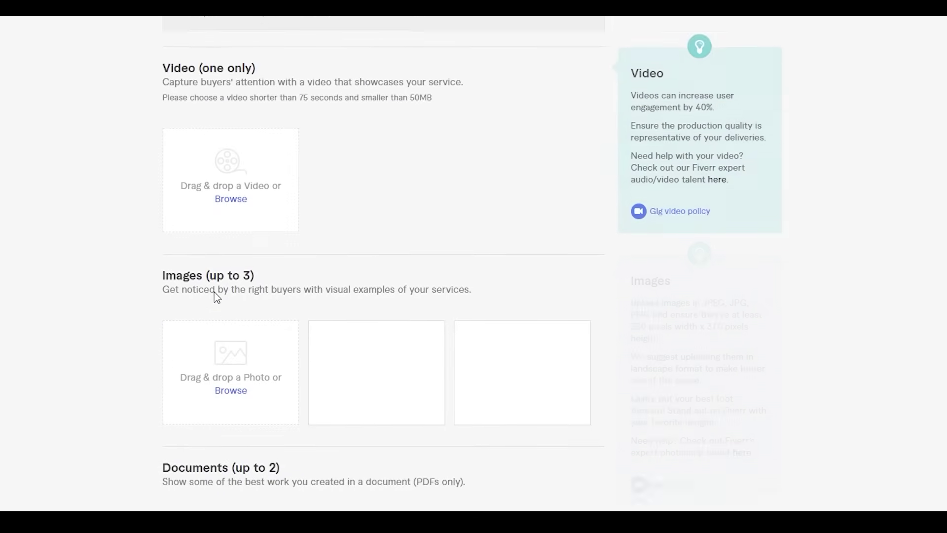
pyautogui.scroll(-3, 213, 297)
pyautogui.scroll(6, 211, 302)
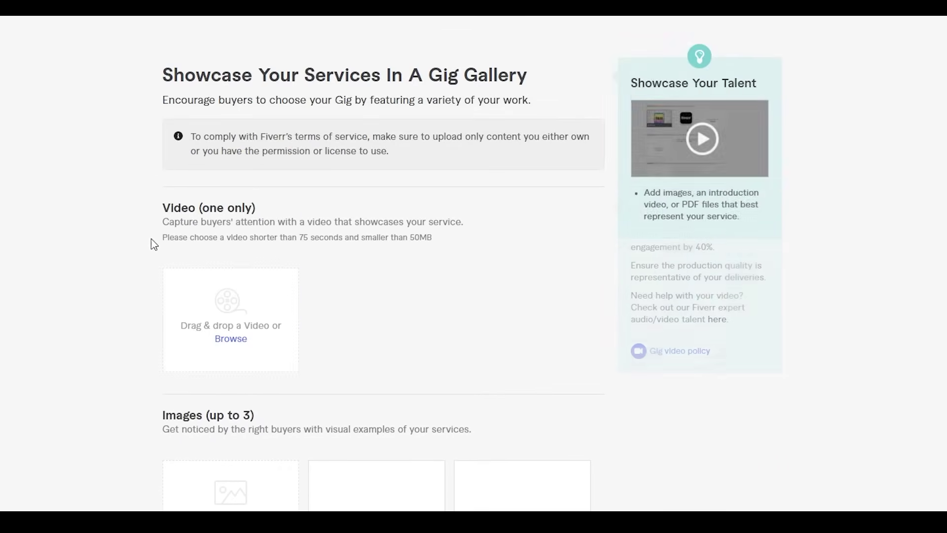
pyautogui.scroll(-5, 232, 320)
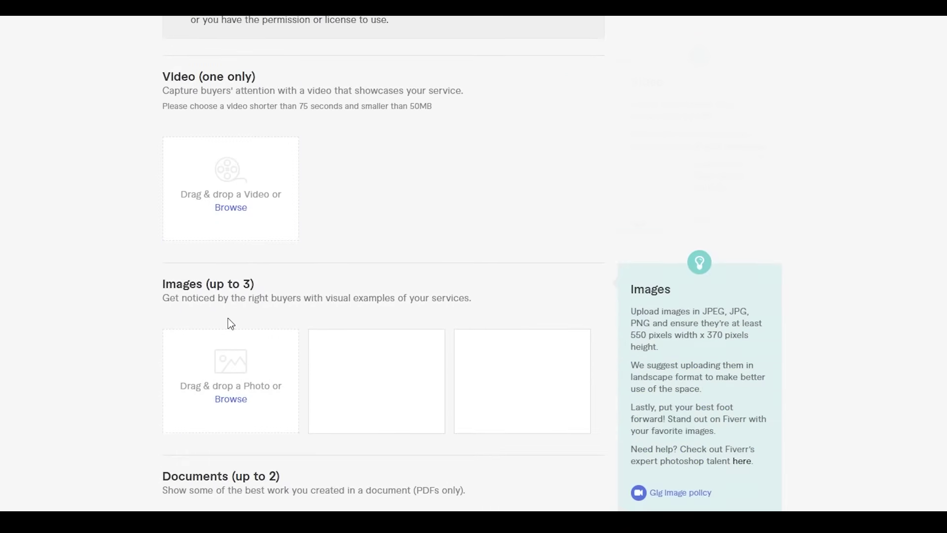
pyautogui.scroll(-3, 224, 299)
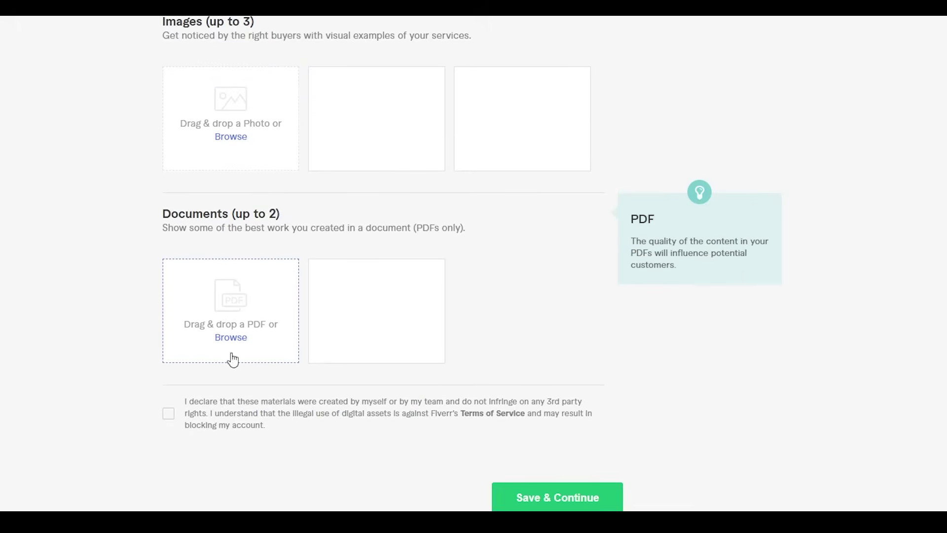
pyautogui.scroll(-2, 207, 367)
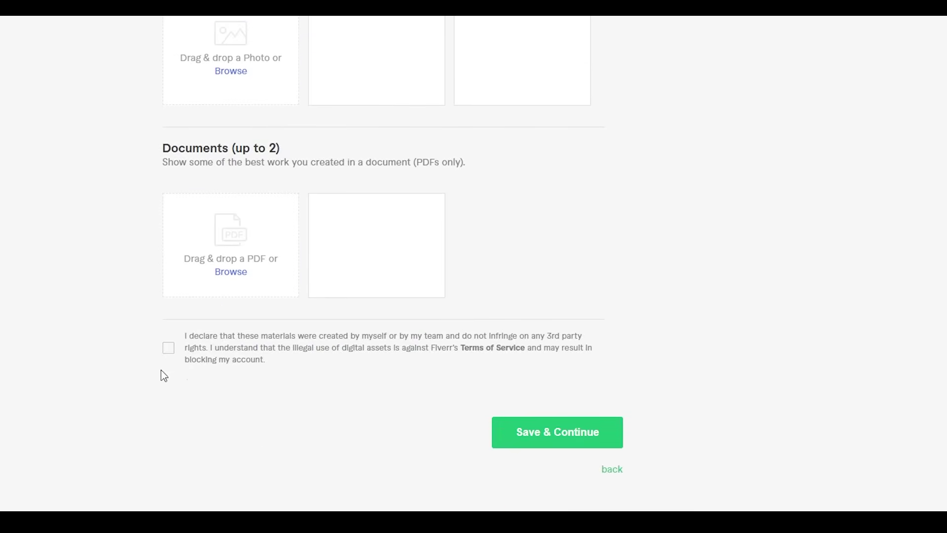
pyautogui.scroll(-3, 355, 379)
pyautogui.click(552, 315)
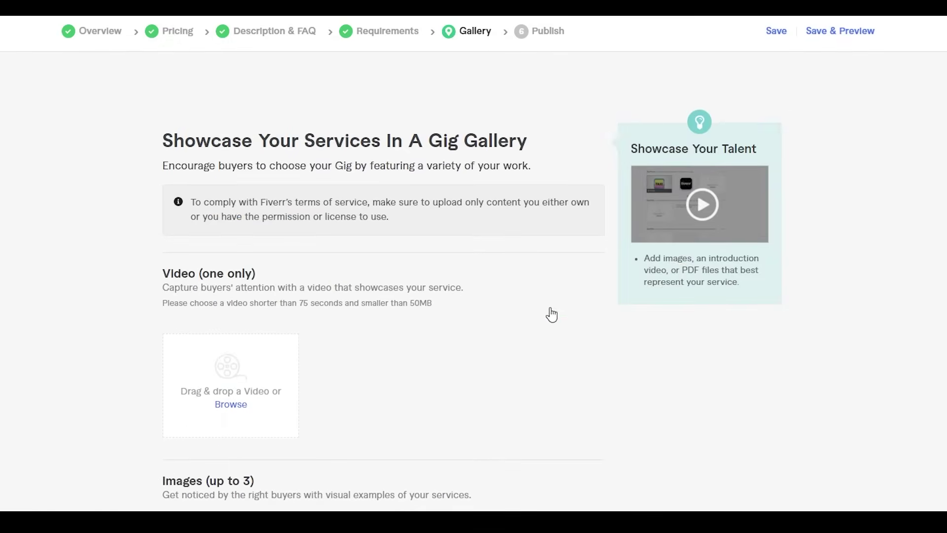
pyautogui.scroll(-7, 578, 120)
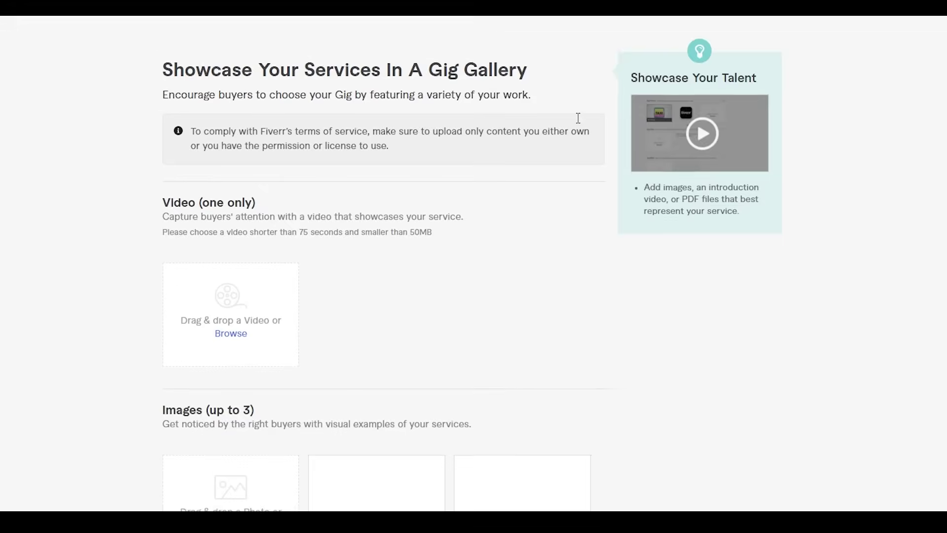